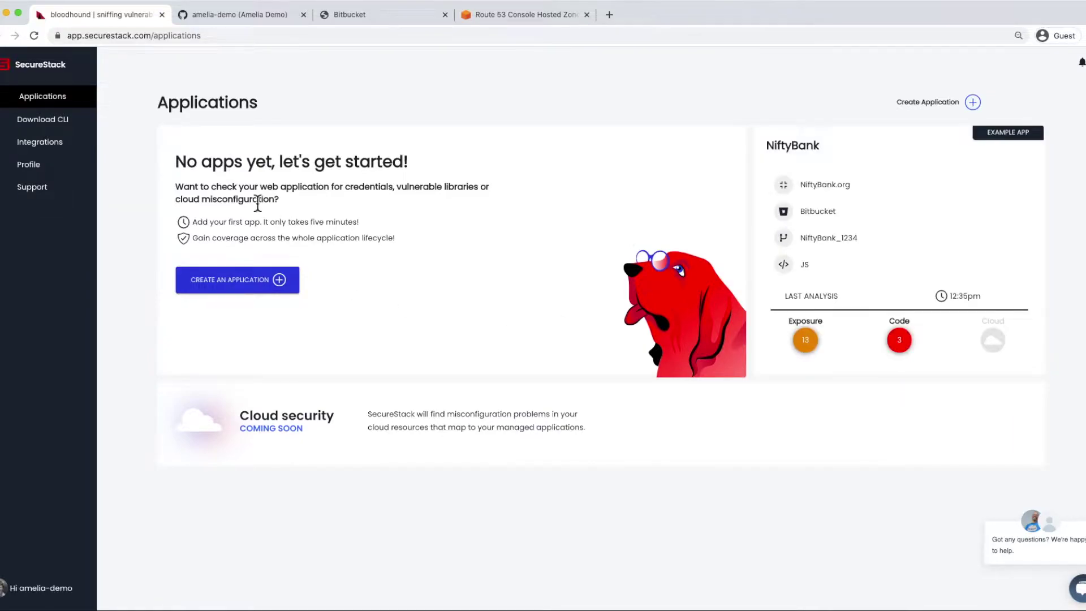
Step: Examine the overview, problems and assets of the example NiftyBank analysis, and return to the applications list
left_click_drag(173, 162, 400, 160)
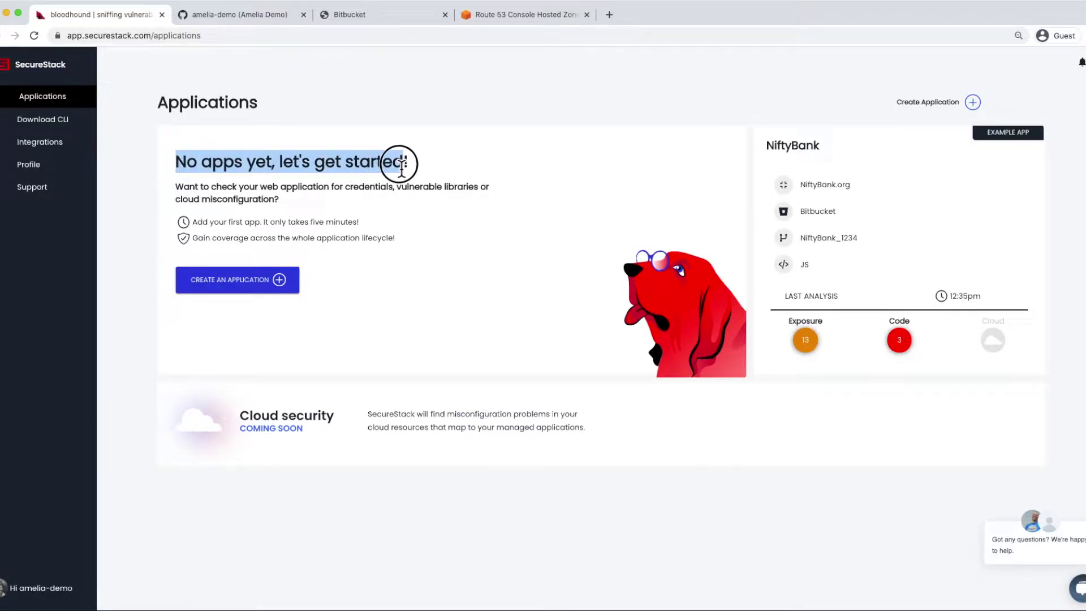
left_click(519, 219)
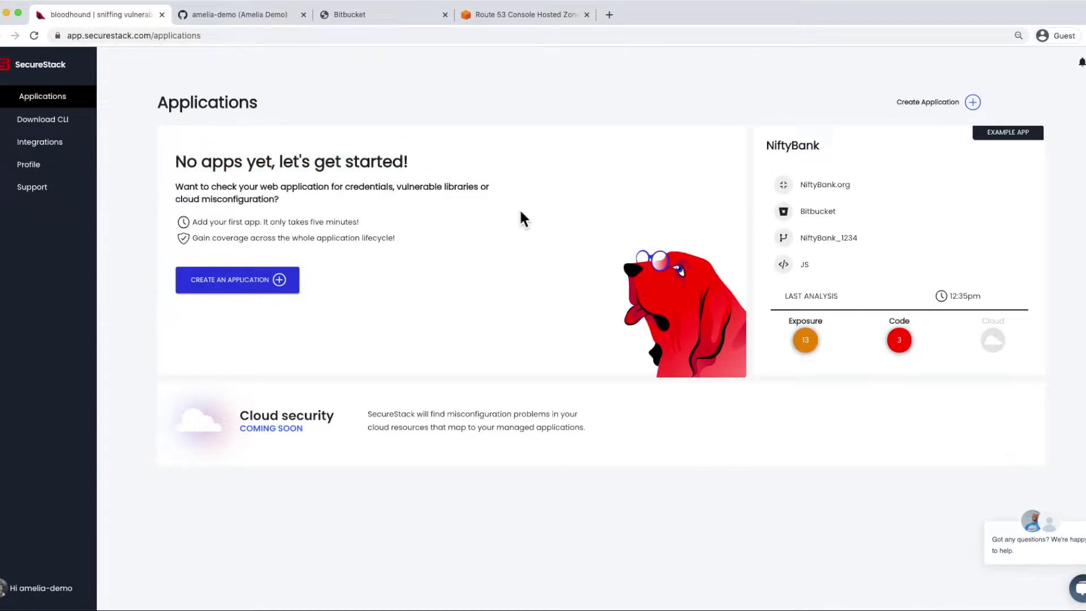
left_click_drag(992, 133, 1031, 145)
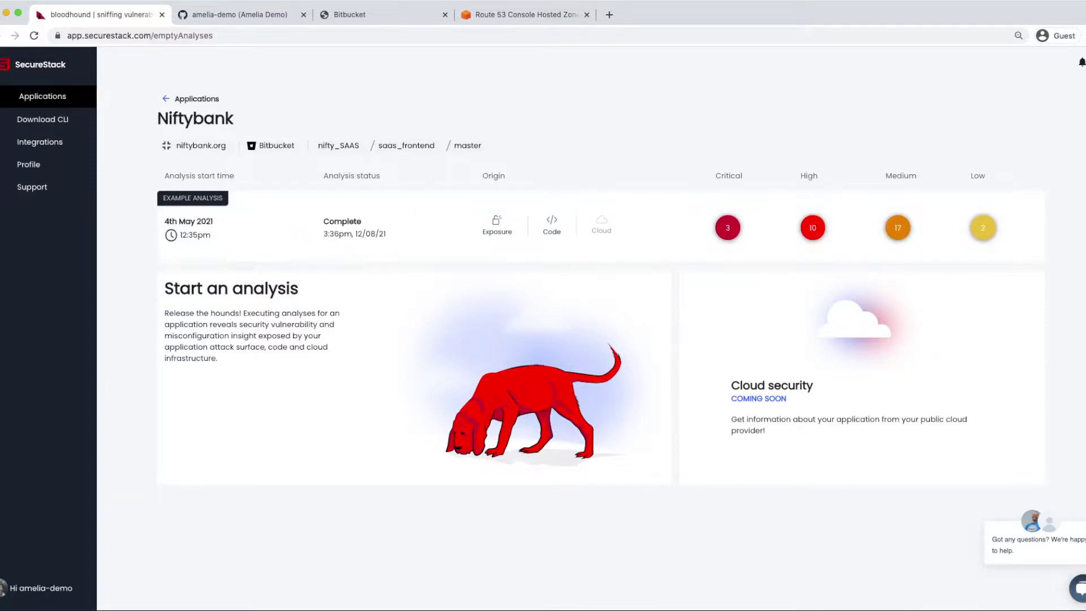
left_click(554, 239)
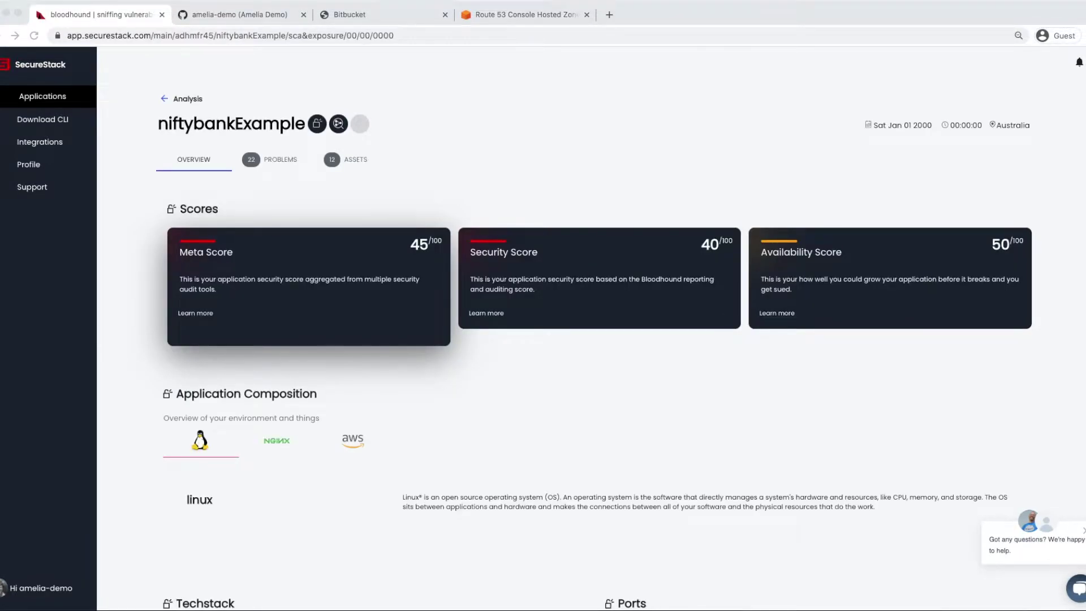
left_click(277, 164)
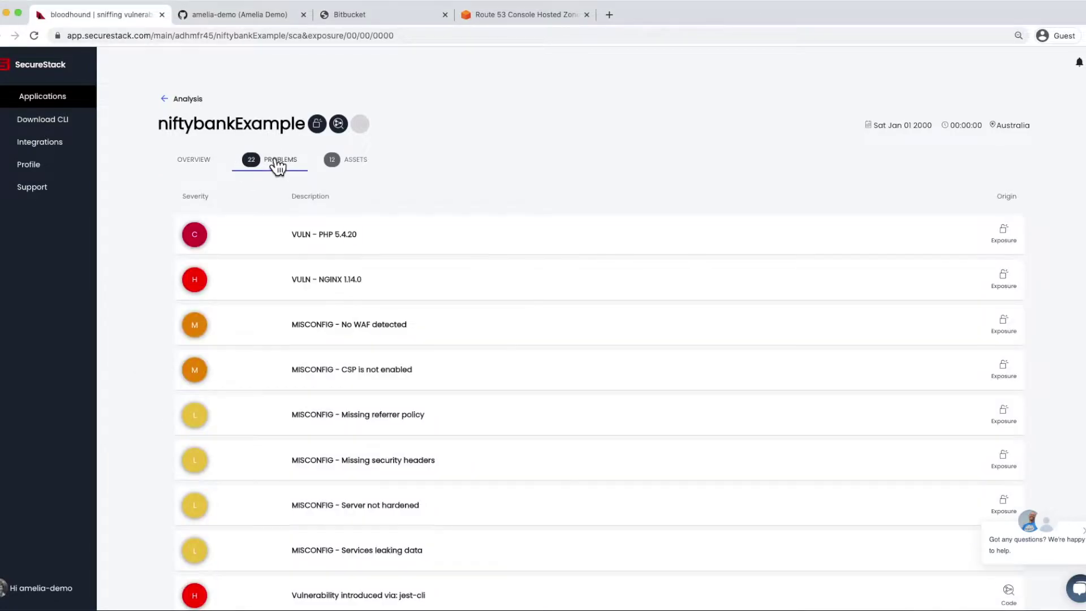
left_click(356, 166)
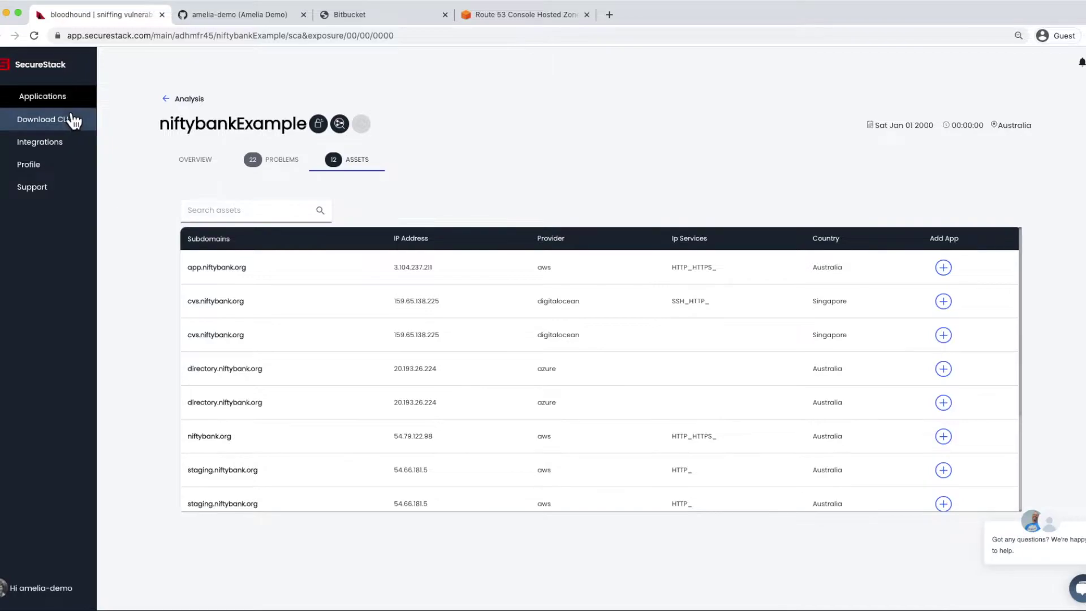
left_click(58, 101)
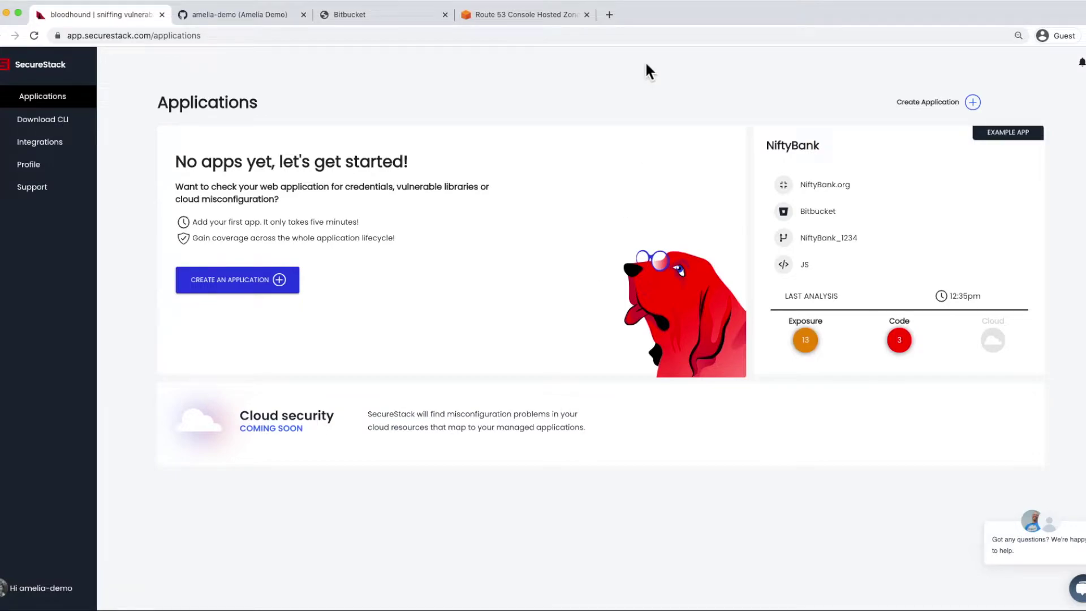
Step: Open the site app.niftybank.org in a new browser tab
left_click(609, 15)
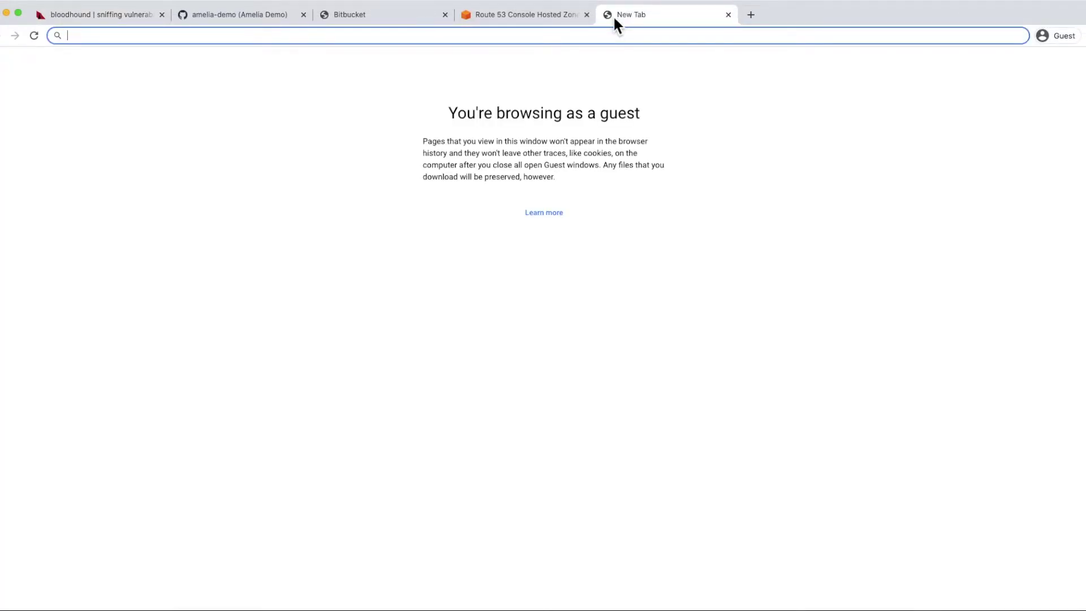
type("app.niftybank.org")
key("Return")
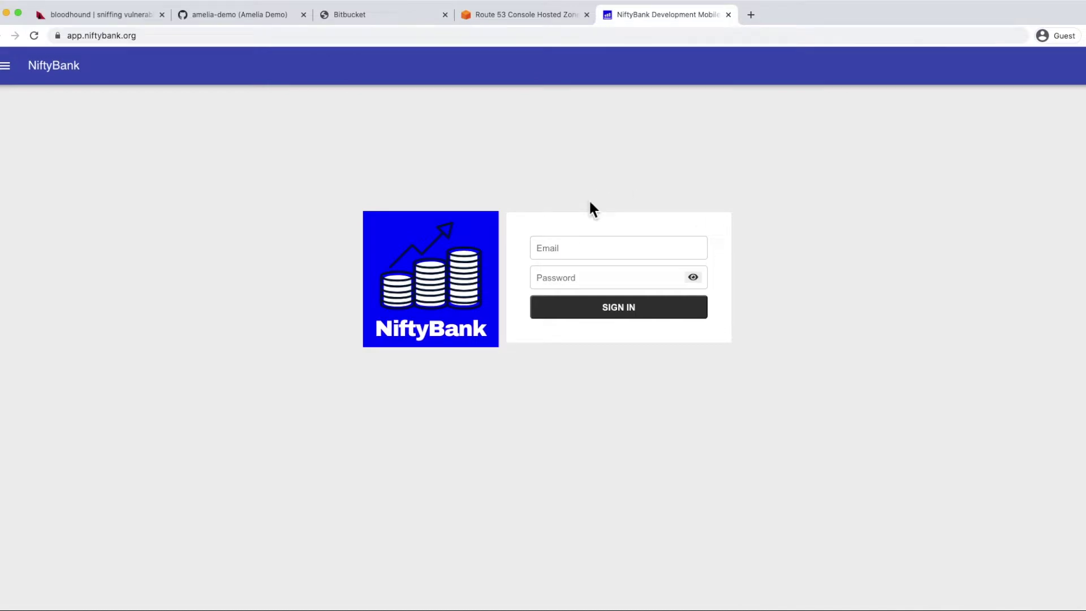
Step: Switch to GitHub and view the niftybank-app repository in the NiftyBank organization
left_click(266, 22)
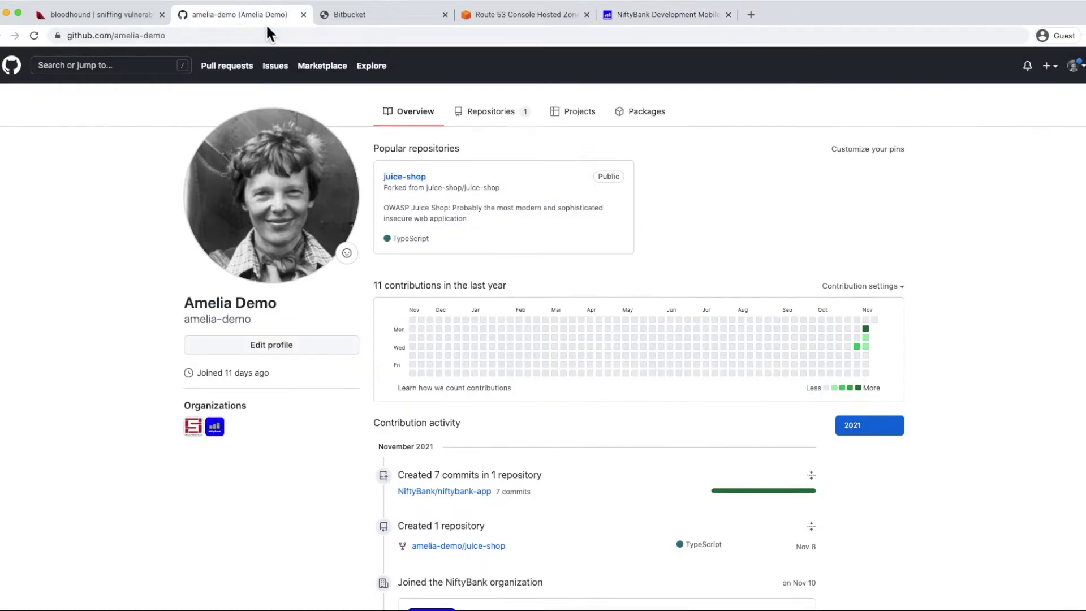
left_click(218, 435)
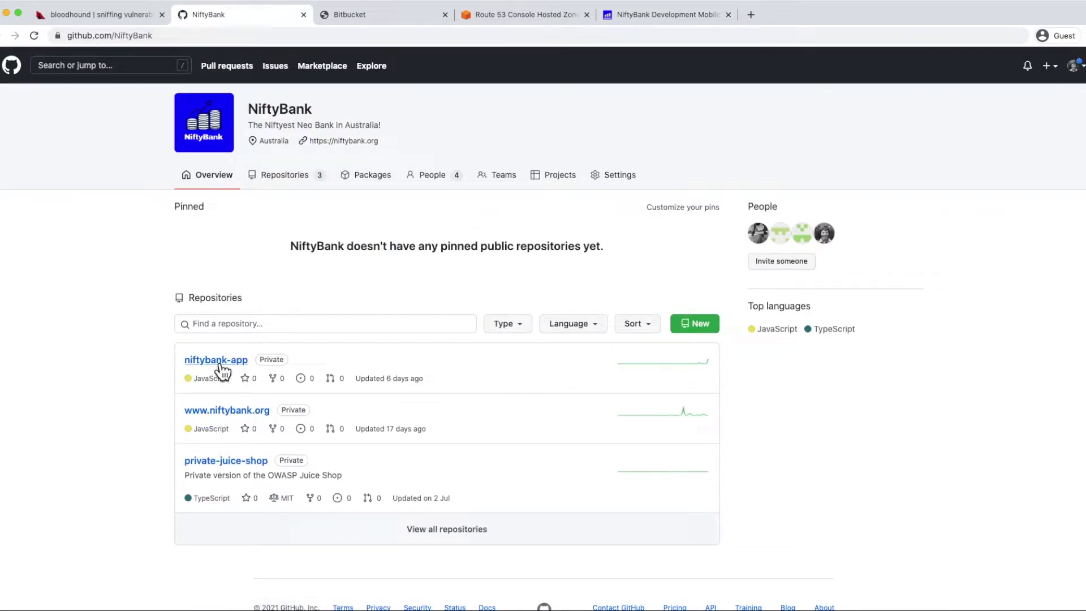
left_click(226, 370)
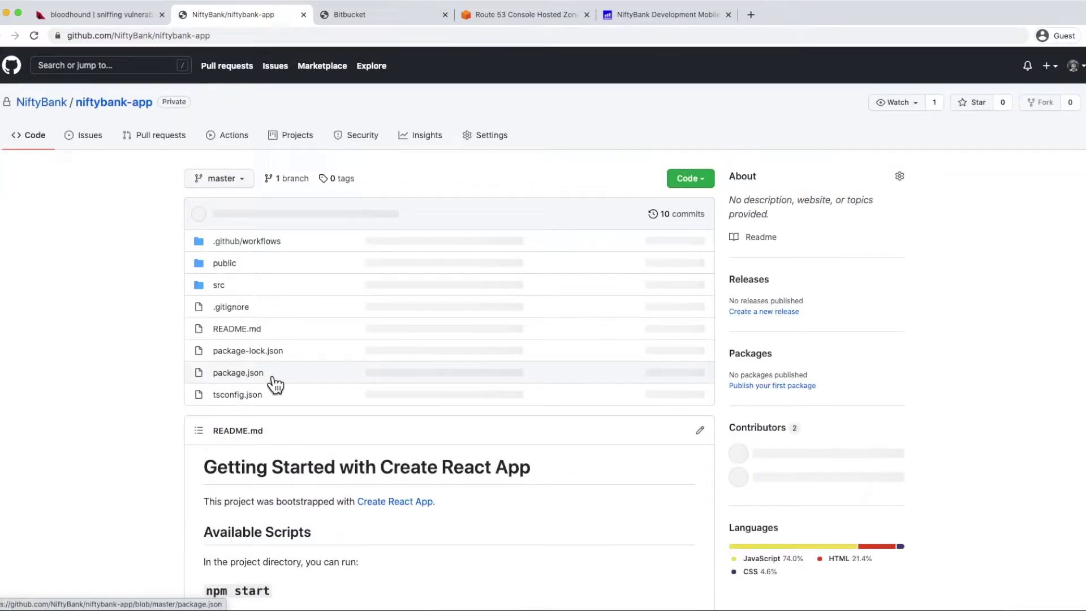
Step: In SecureStack, start a new application, name it with the demo account's name followed by NiftyBank App, and continue to the target details
left_click(87, 21)
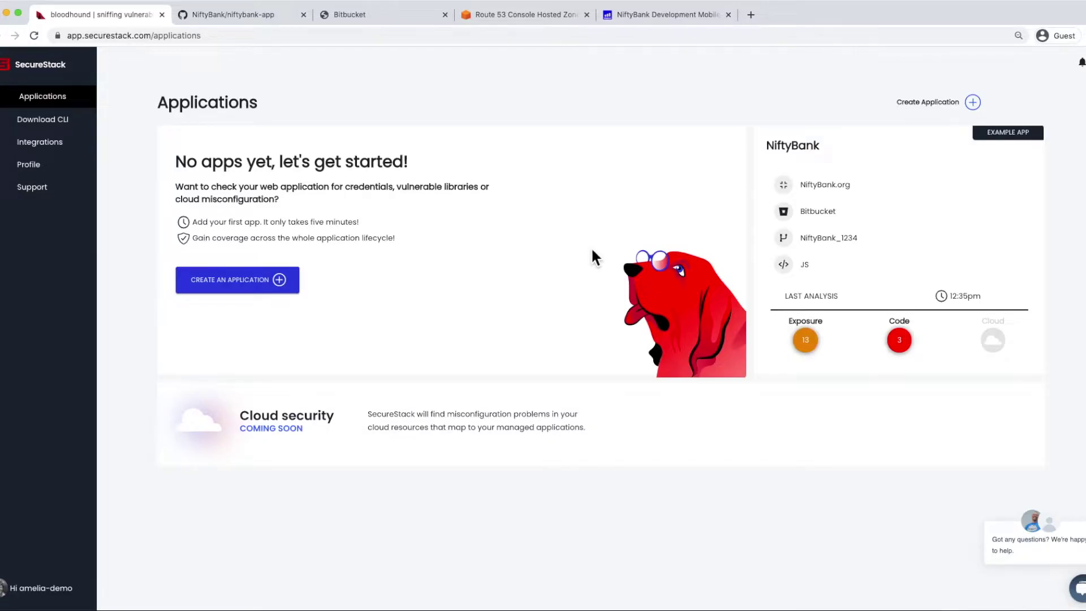
left_click(225, 284)
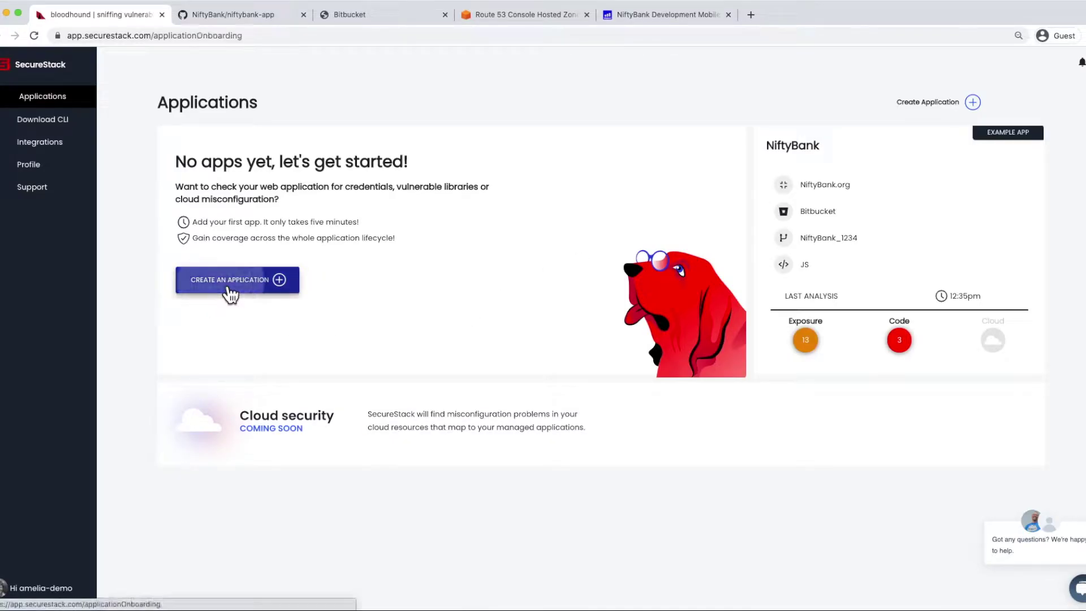
left_click(501, 243)
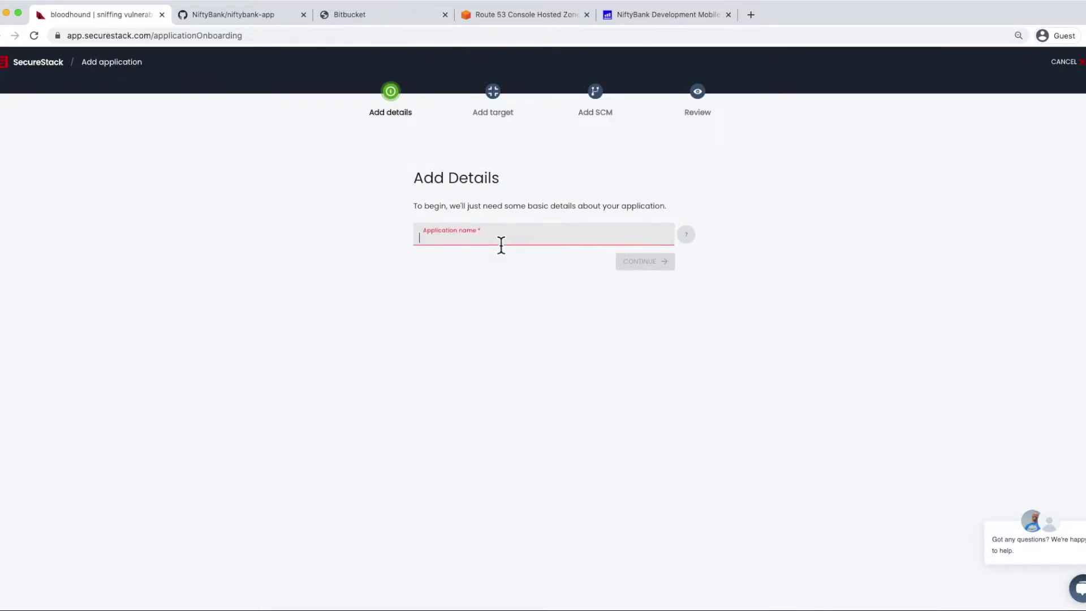
type("Demo ")
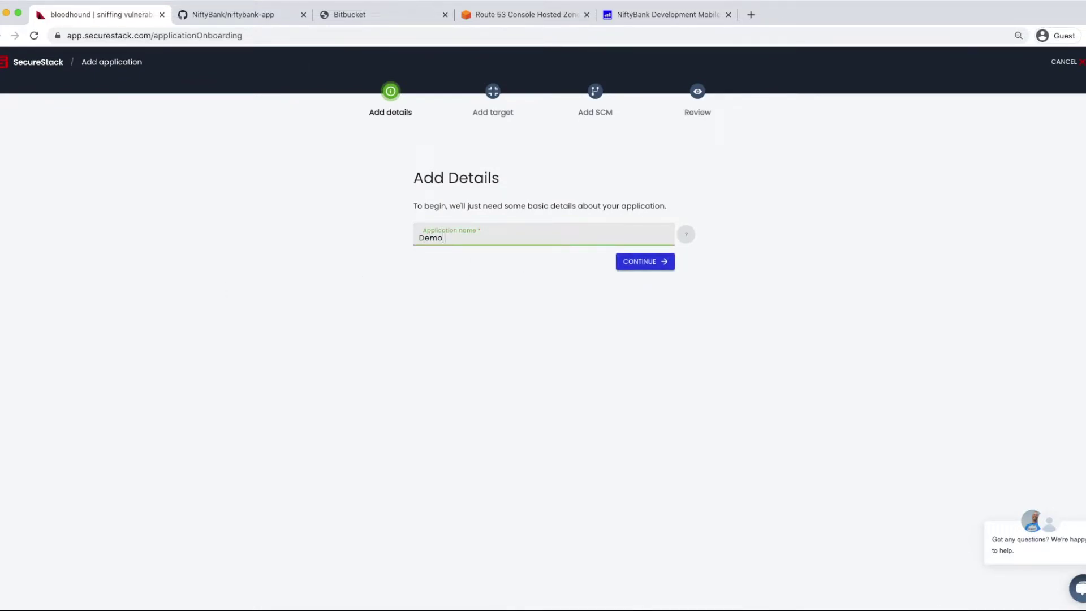
type("Amelia - Niftybank")
key("BackSpace")
key("BackSpace")
key("BackSpace")
type("Bank App")
left_click(657, 261)
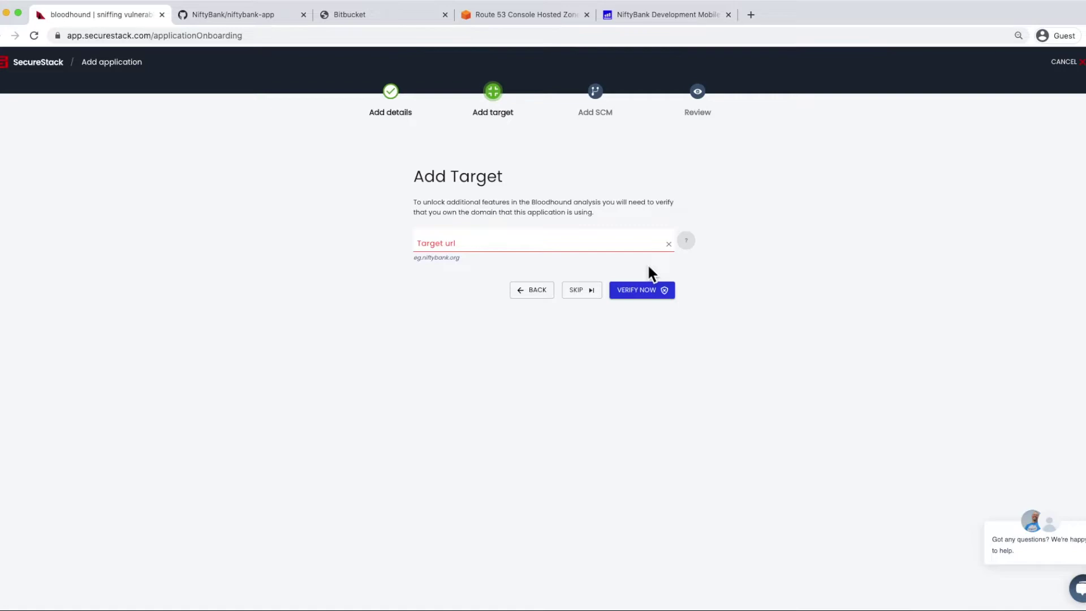
Step: Set the target URL to app.niftybank.org and copy the TXT record value for verifying domain ownership
left_click(513, 248)
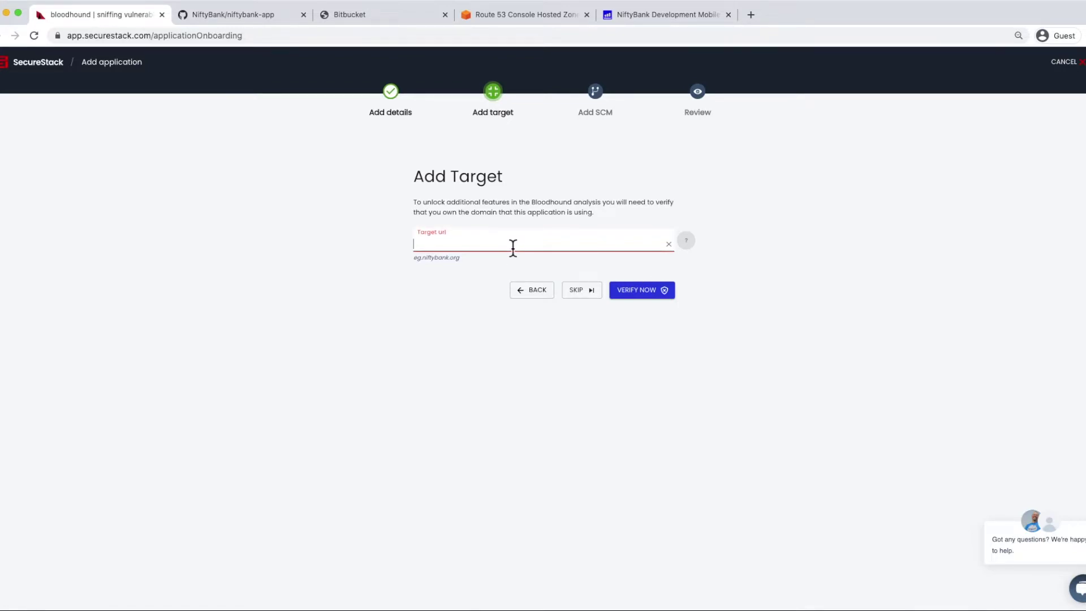
type("app.nif")
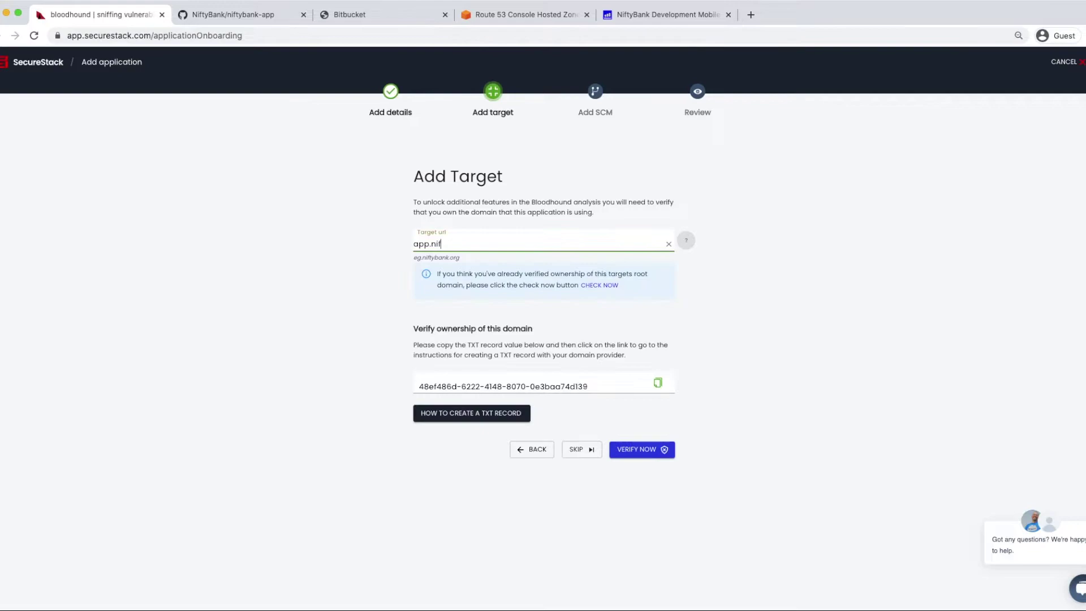
type("tybank.org")
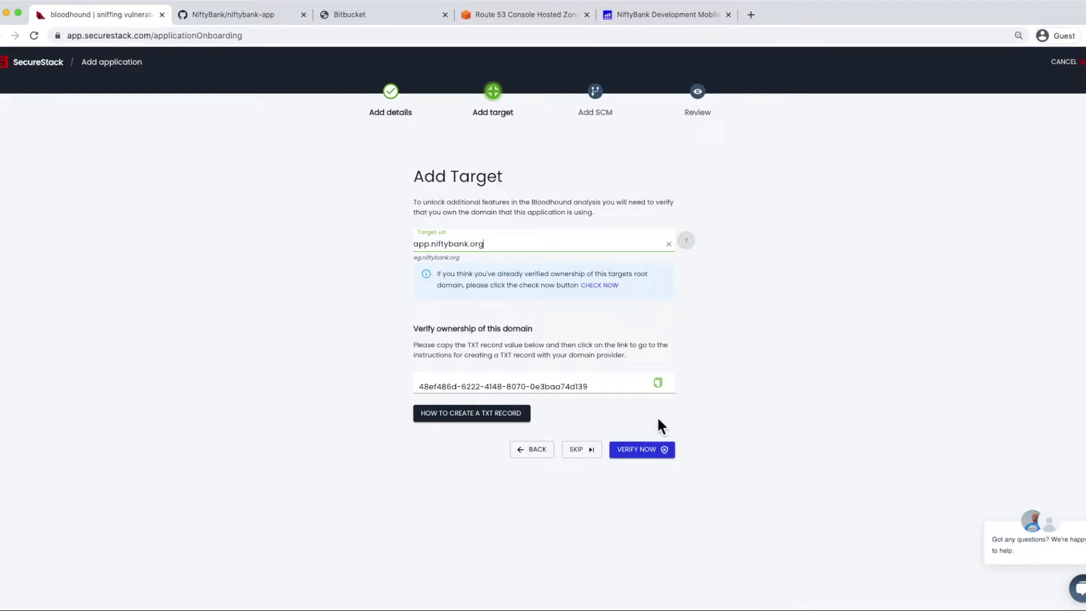
left_click(665, 389)
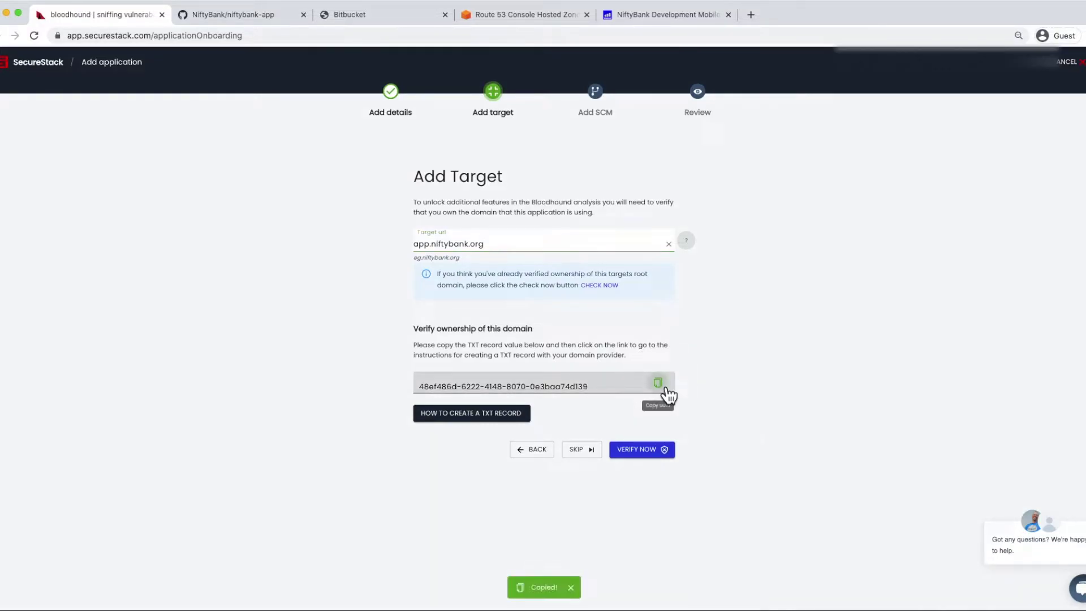
Step: Switch to AWS Route 53, add the copied verification value in quotes as a new line of the niftybank.org TXT record, and save it
left_click(517, 15)
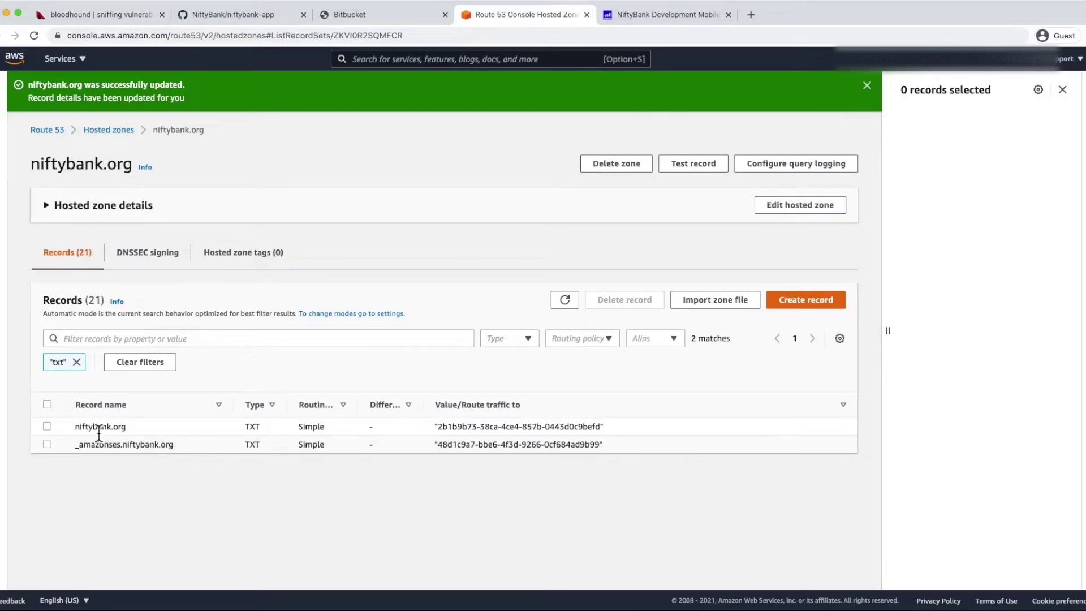
left_click(47, 427)
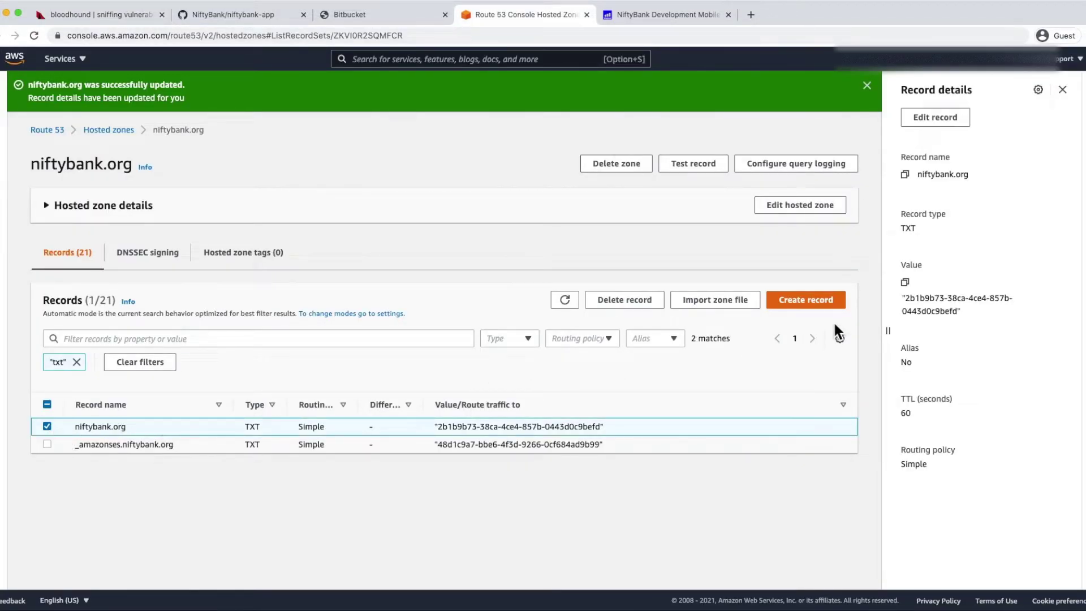
left_click(943, 118)
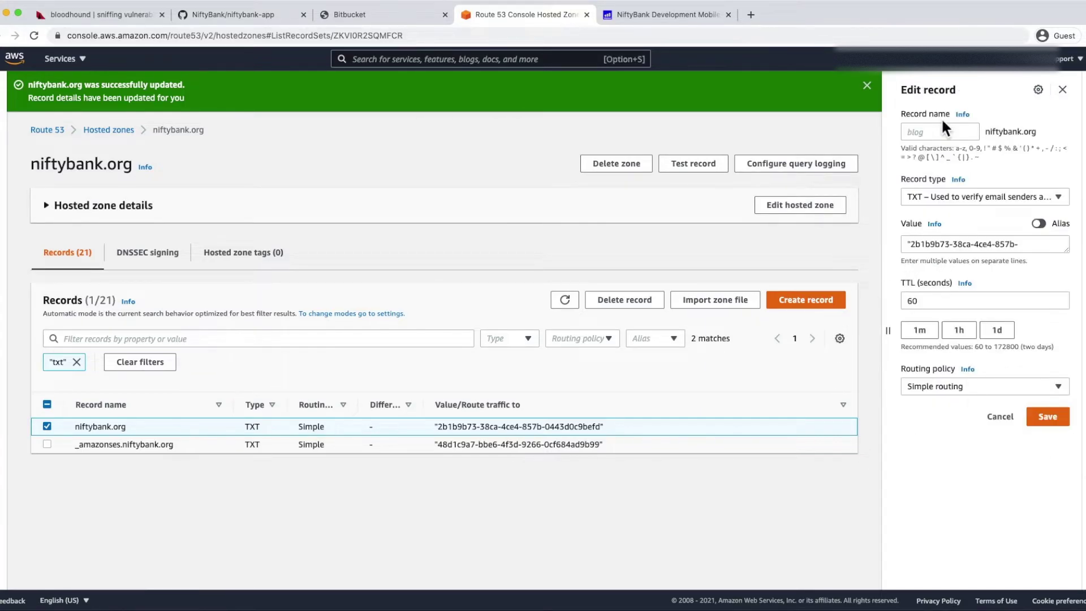
left_click(1032, 249)
scroll(1034, 248, "down", 1)
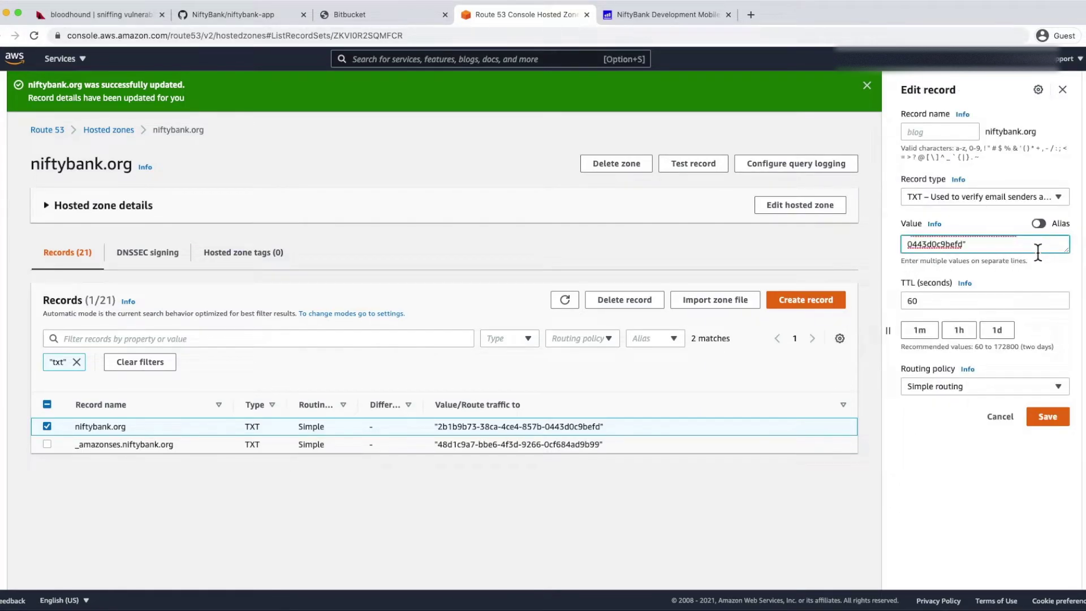
key("Return")
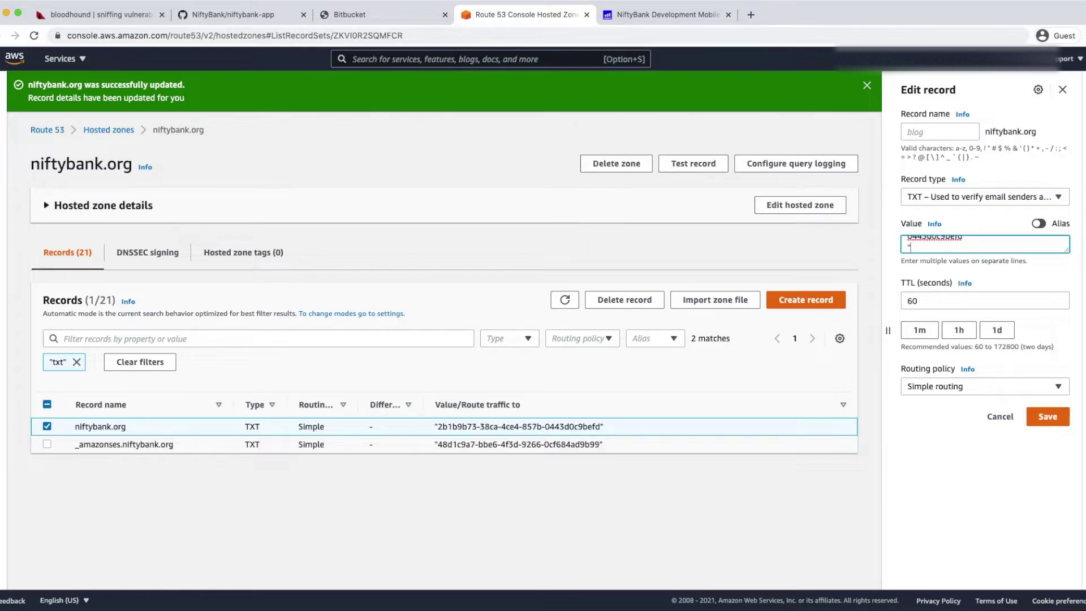
key("super+v")
type("\"")
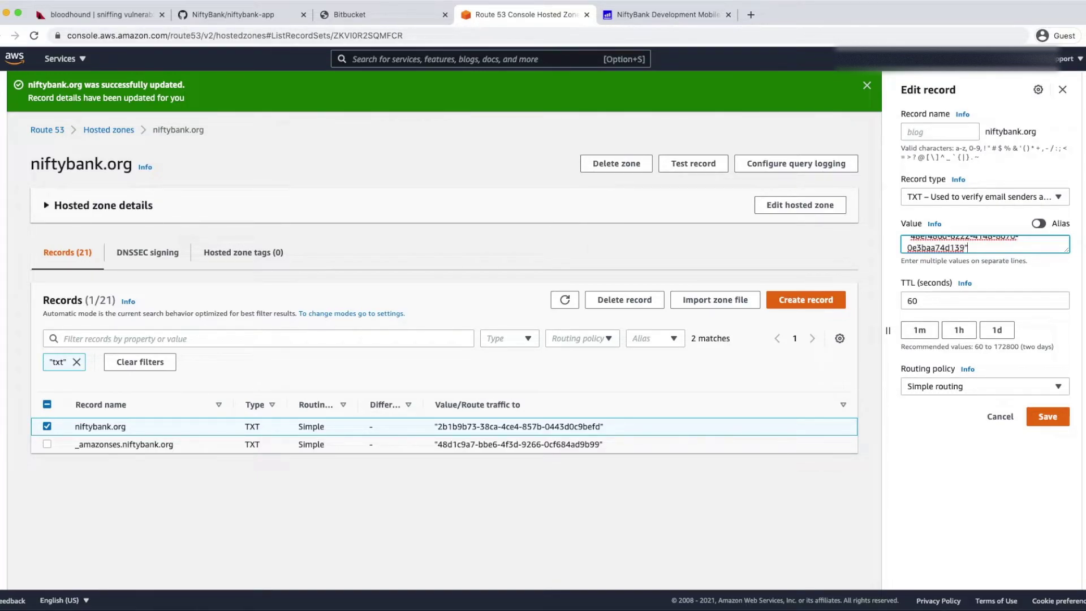
left_click(1048, 415)
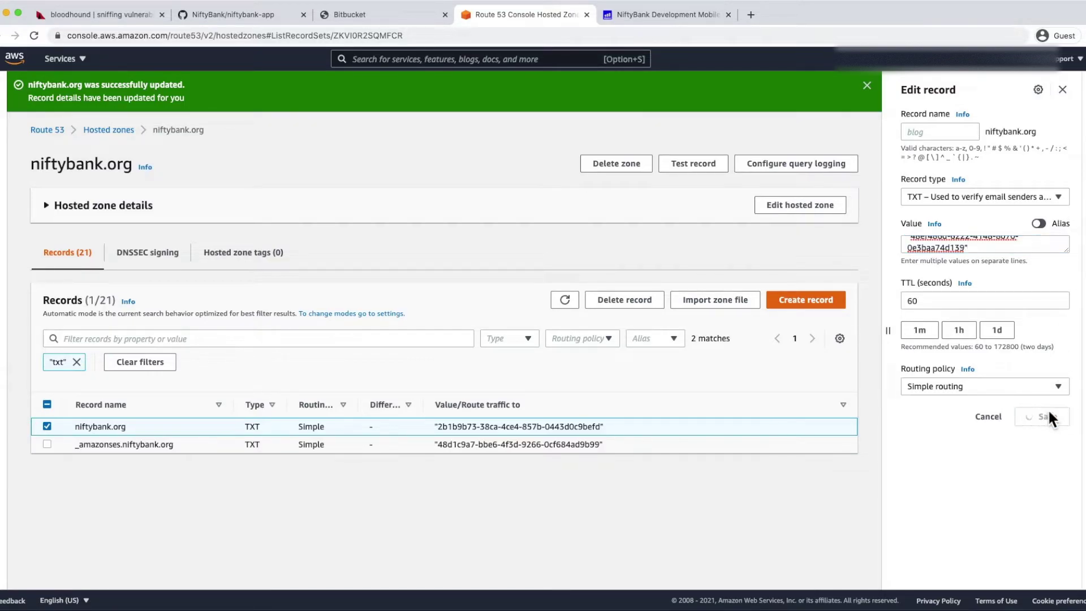
left_click(502, 443)
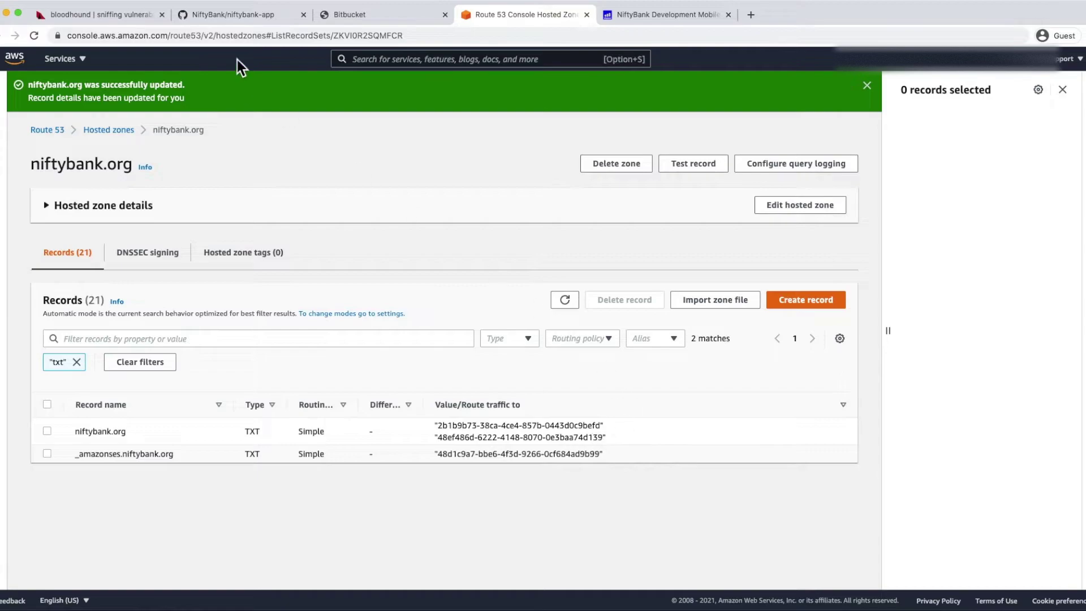
Step: Return to SecureStack and verify ownership of the app.niftybank.org target domain
left_click(120, 21)
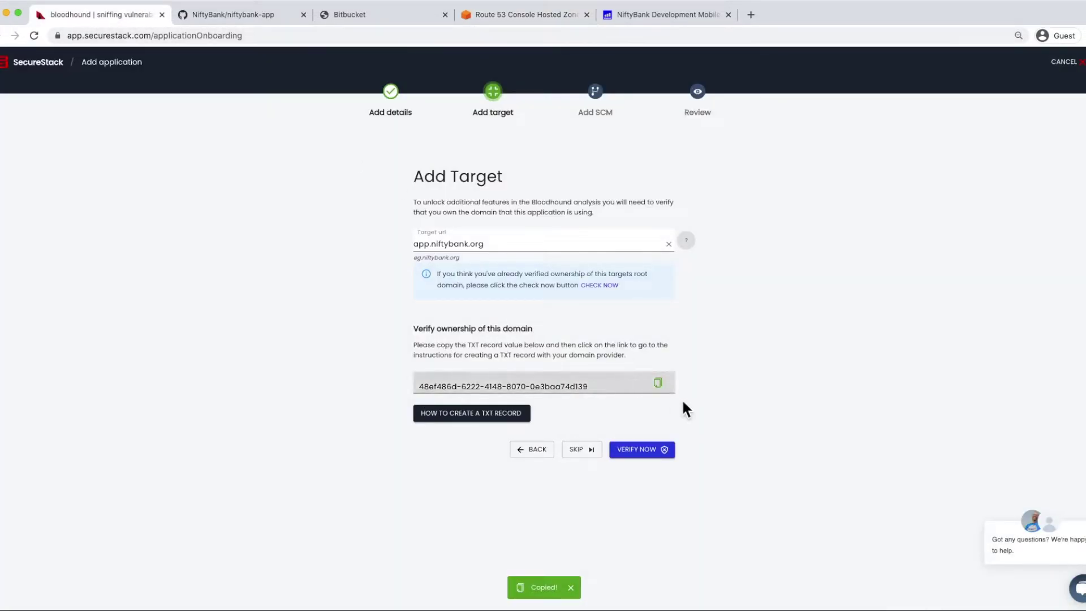
left_click(646, 455)
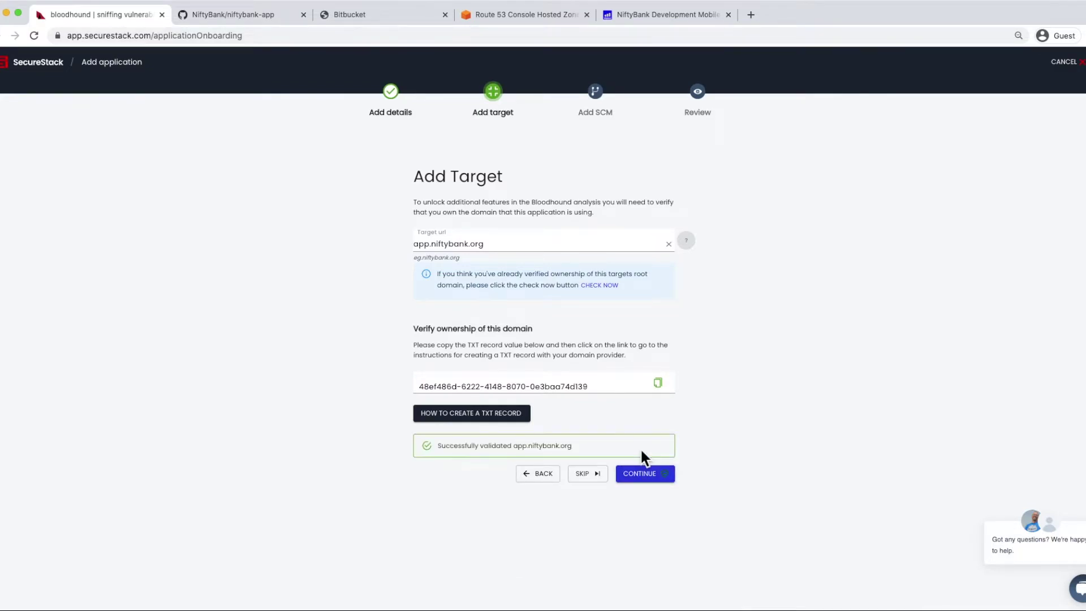
left_click_drag(441, 446, 574, 447)
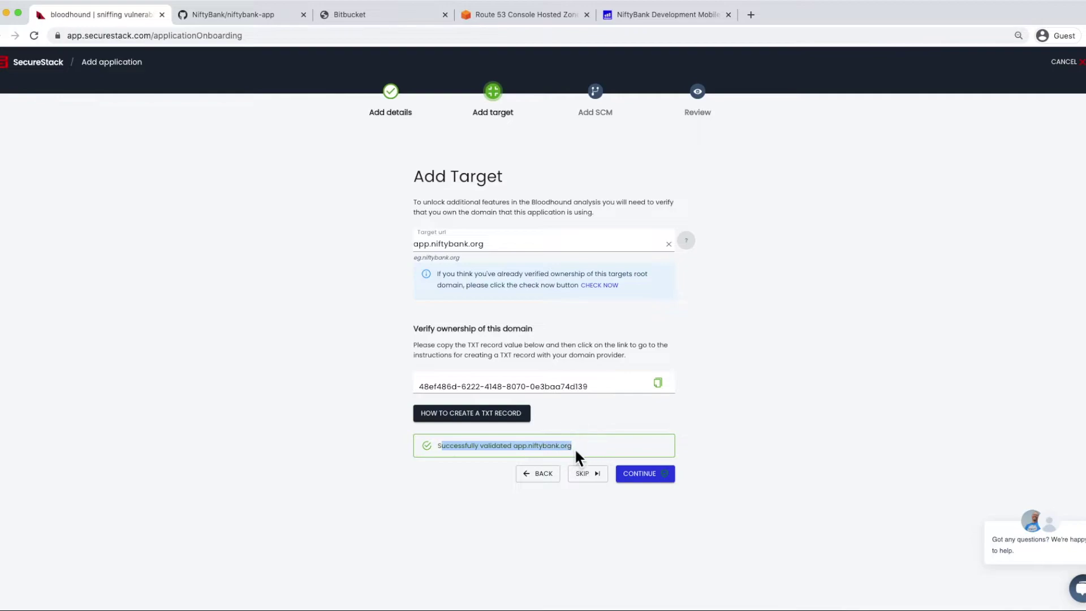
Step: Continue to source code management, choose GitHub as the tool, and proceed to the repository selection
left_click(645, 478)
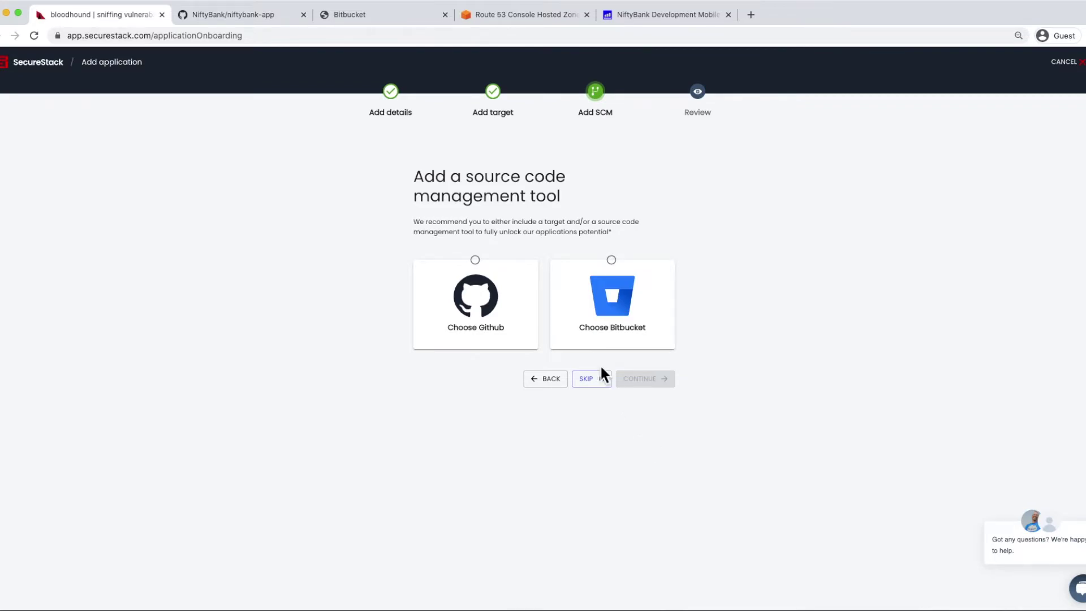
left_click(486, 268)
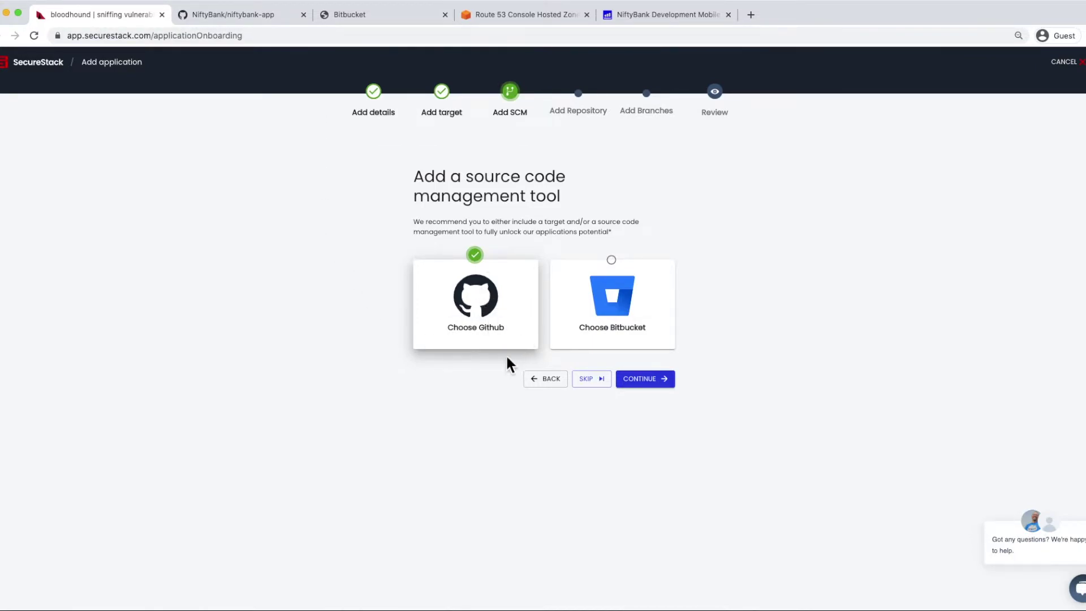
left_click(653, 380)
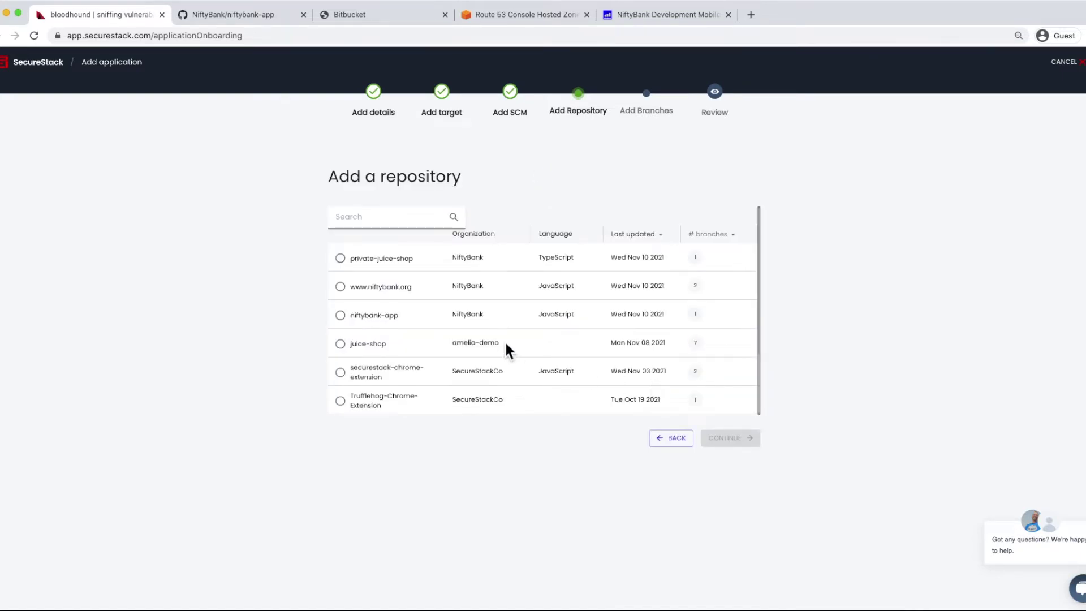
Step: Choose the niftybank-app repository of the NiftyBank organization and continue to the branch selection
scroll(497, 314, "down", 3)
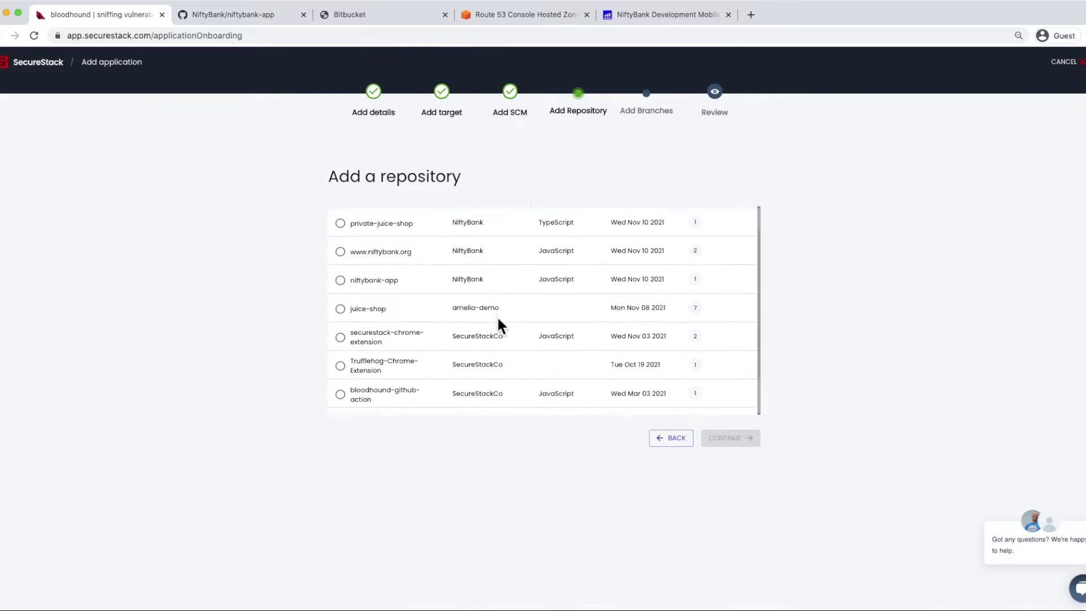
scroll(497, 315, "up", 3)
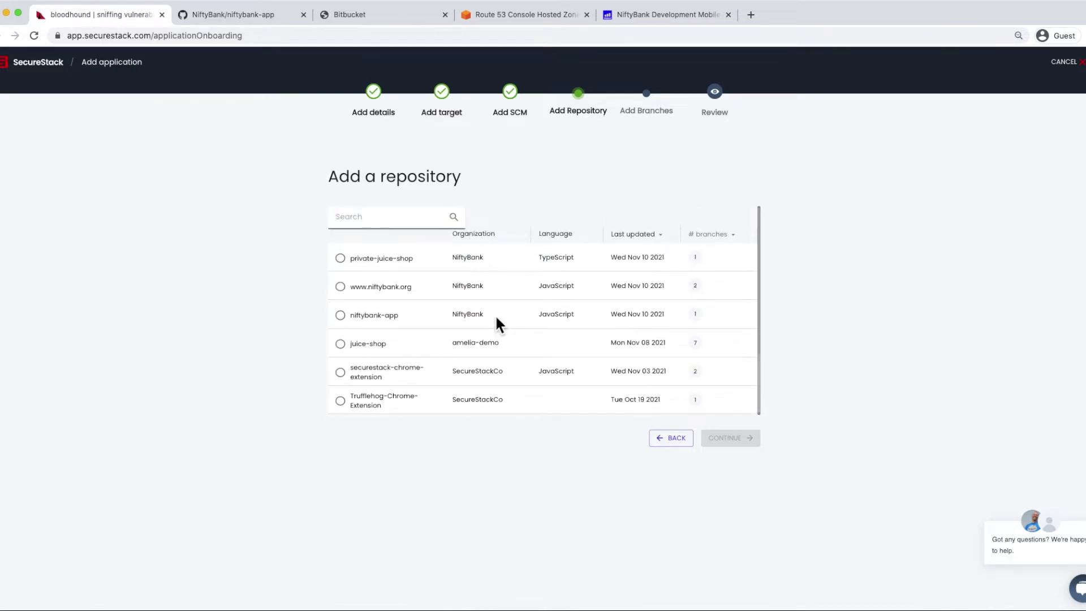
scroll(491, 314, "down", 3)
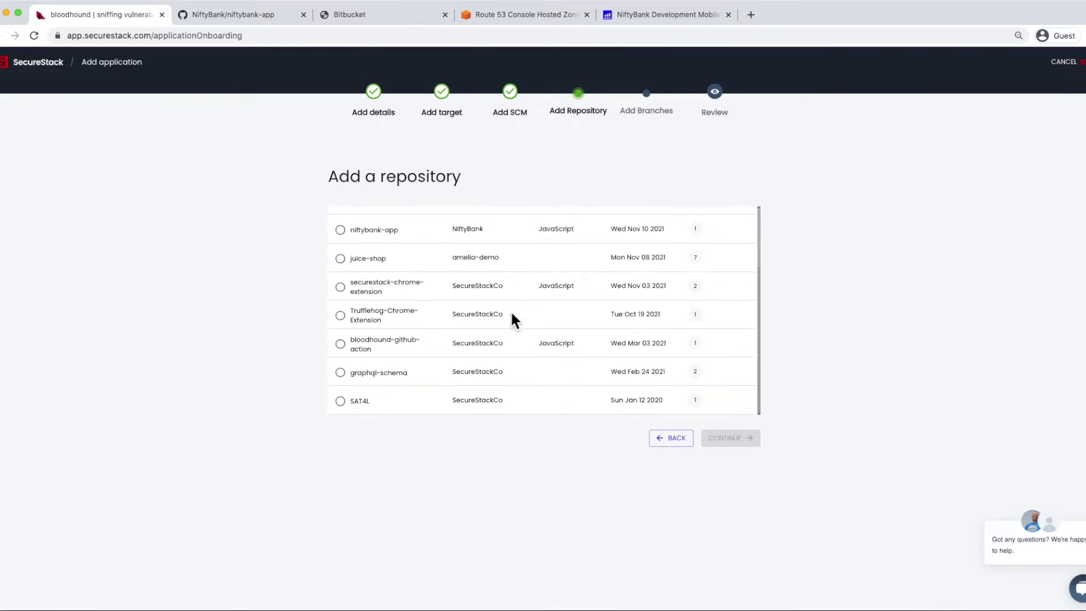
scroll(481, 299, "up", 3)
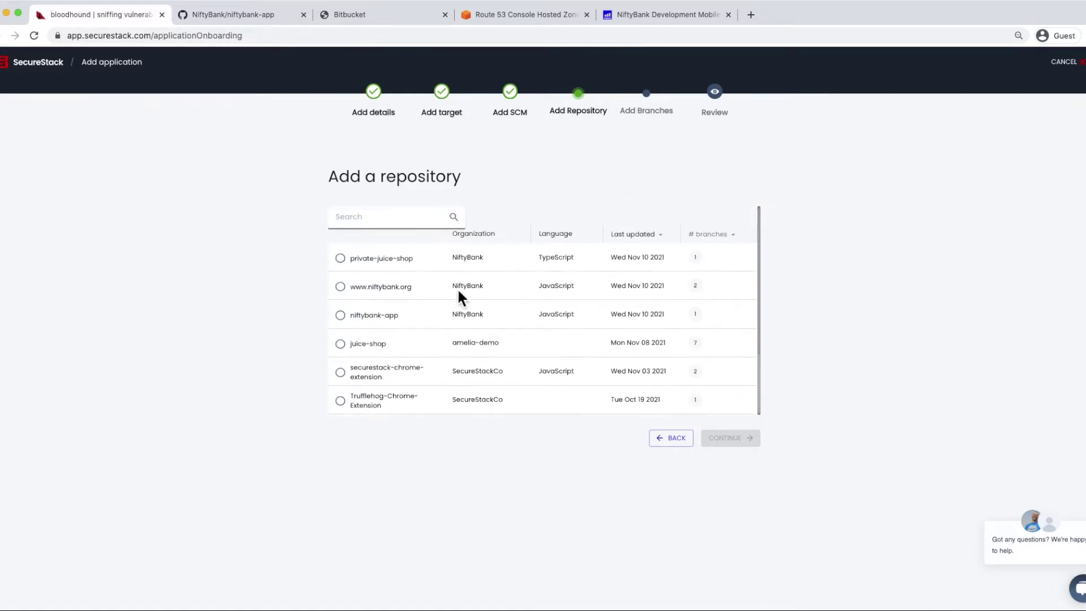
left_click(341, 315)
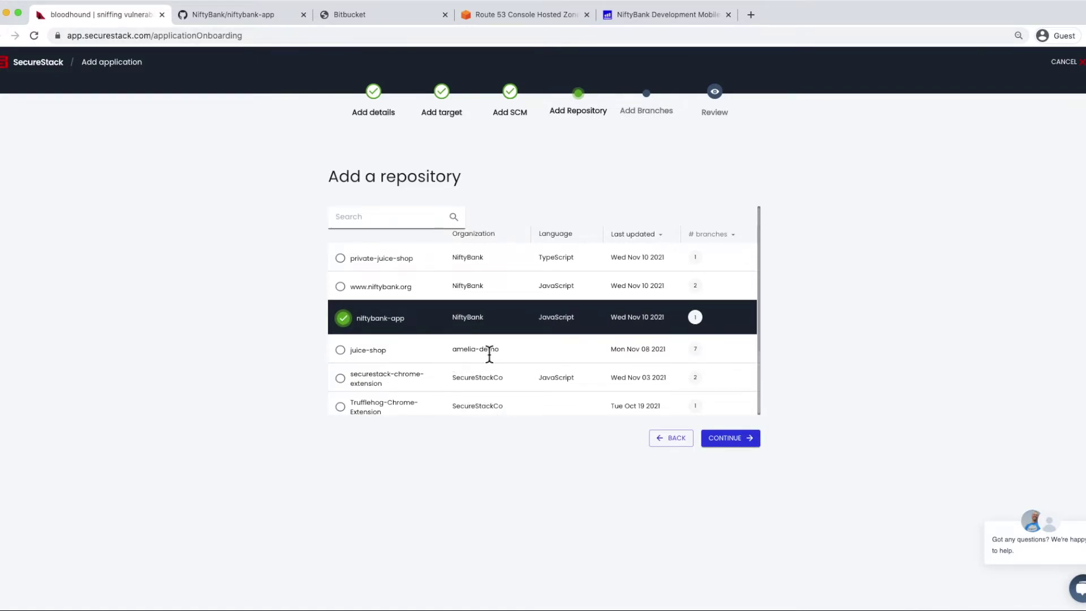
left_click(726, 438)
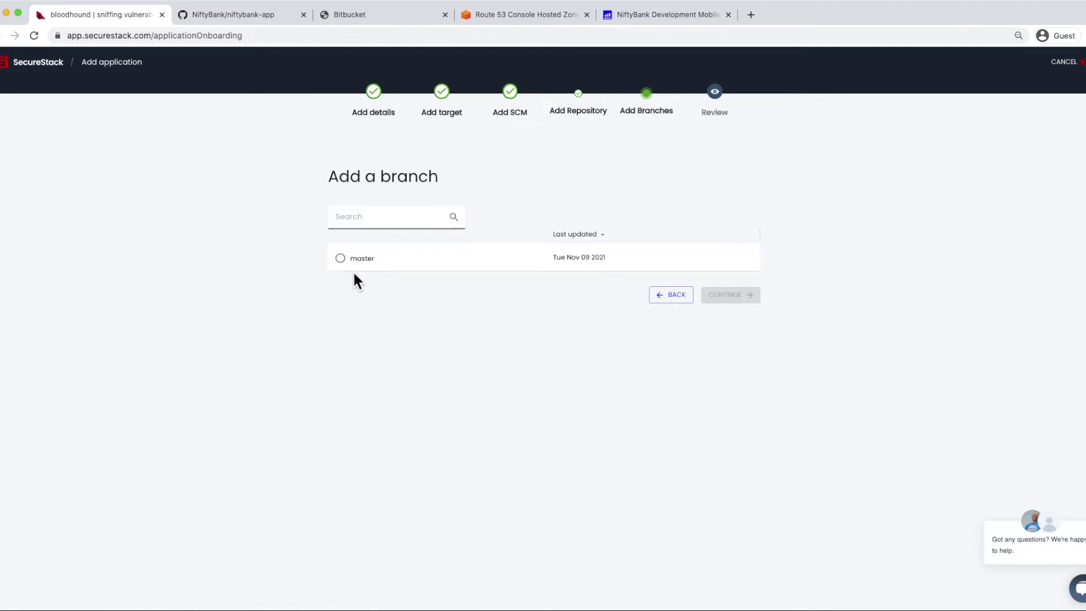
Step: Choose the master branch, continue to the review, and create the application
left_click(341, 259)
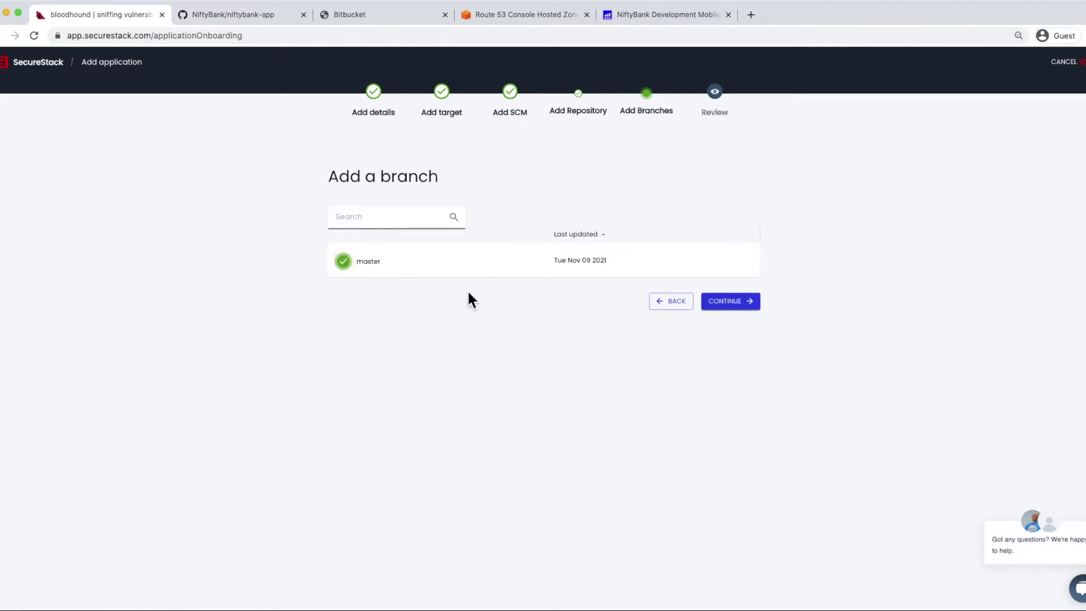
left_click(744, 311)
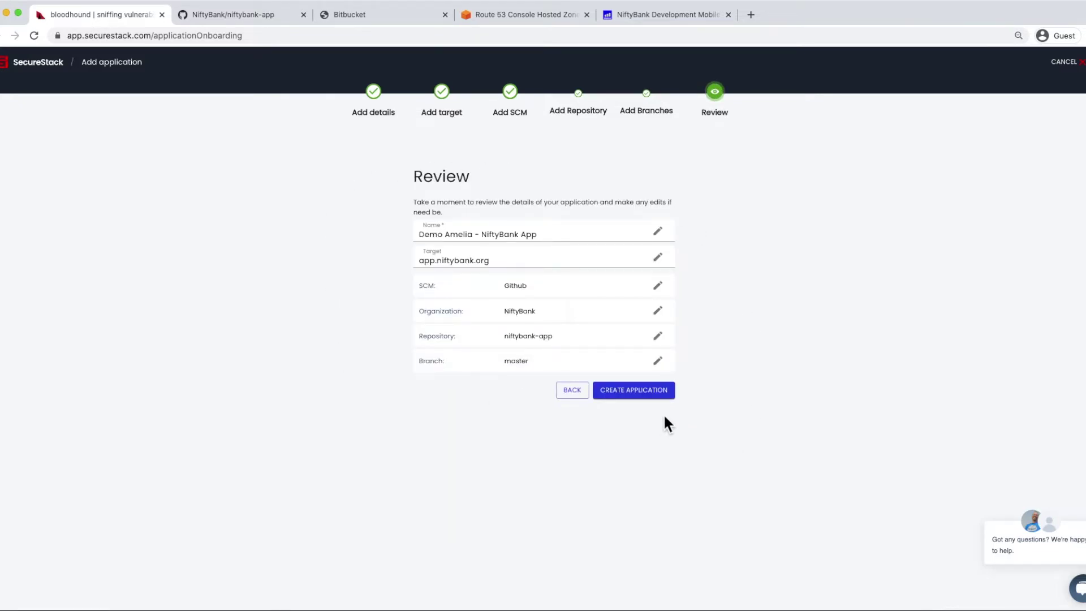
left_click(625, 393)
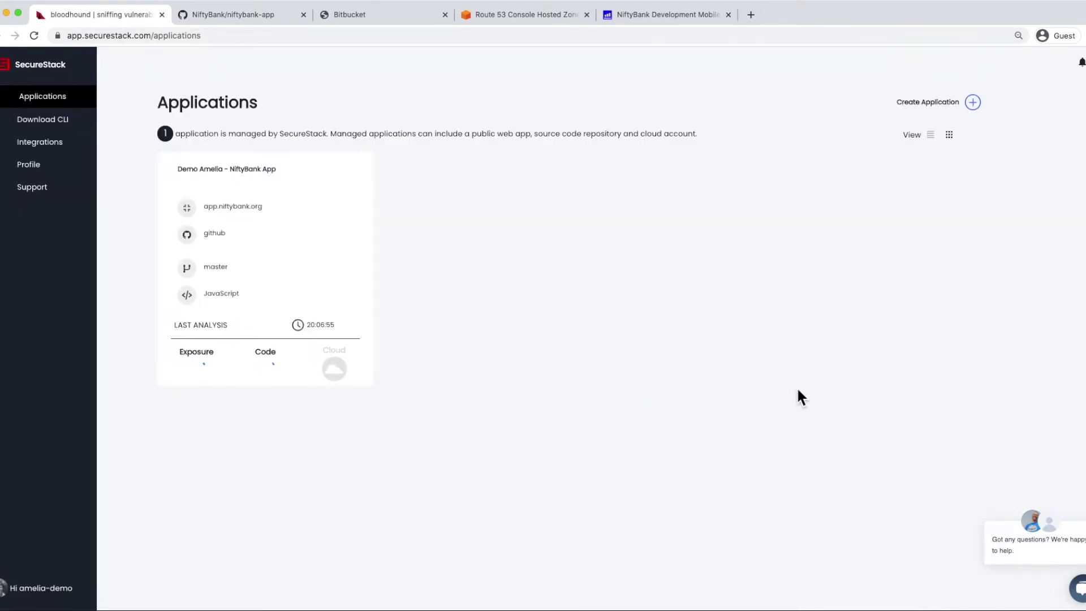
Step: Open the new application's completed exposure and code analysis and examine its scores, application composition, techstack, ports and change timeline
left_click(1078, 530)
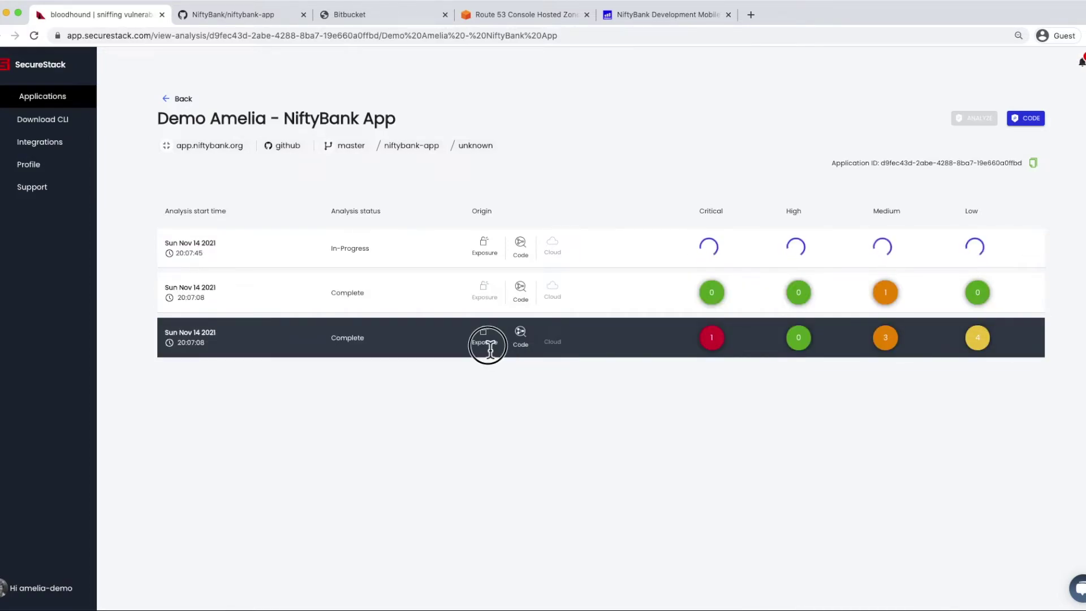
left_click(484, 338)
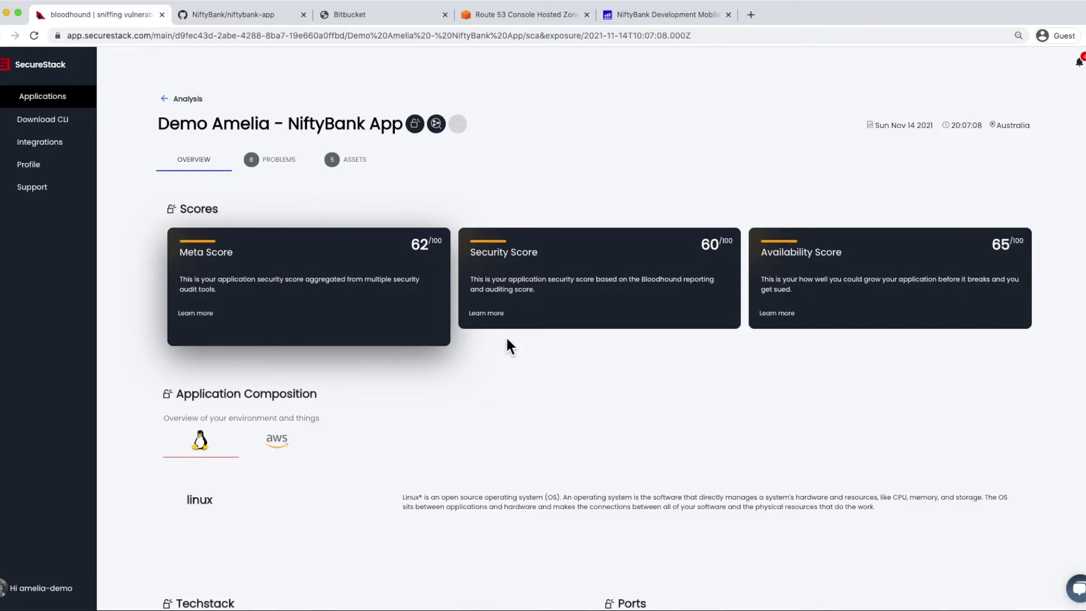
scroll(380, 205, "down", 2)
scroll(396, 317, "up", 1)
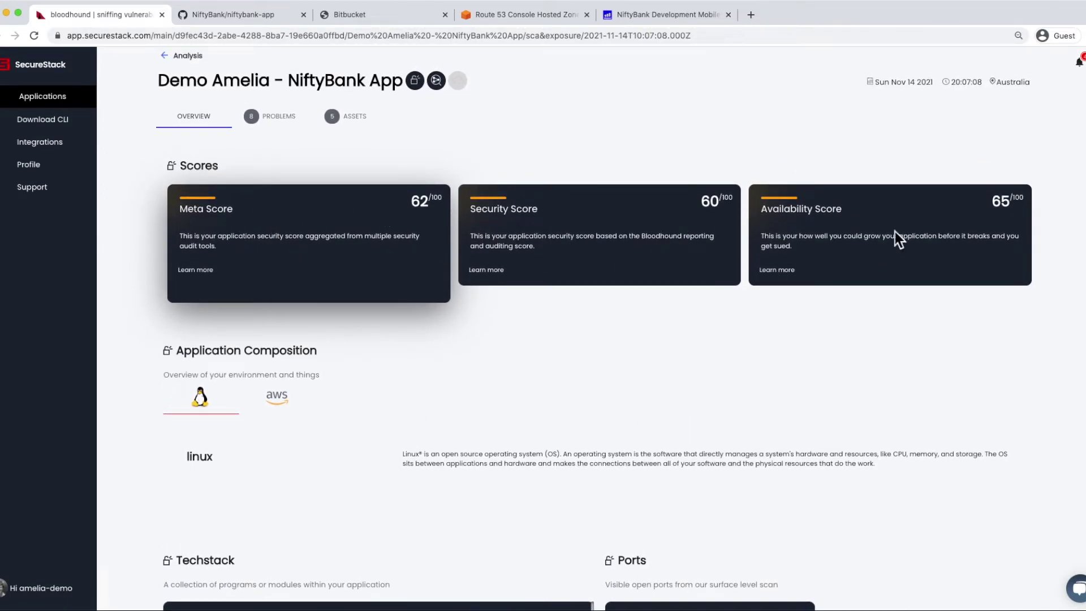
scroll(646, 379, "down", 3)
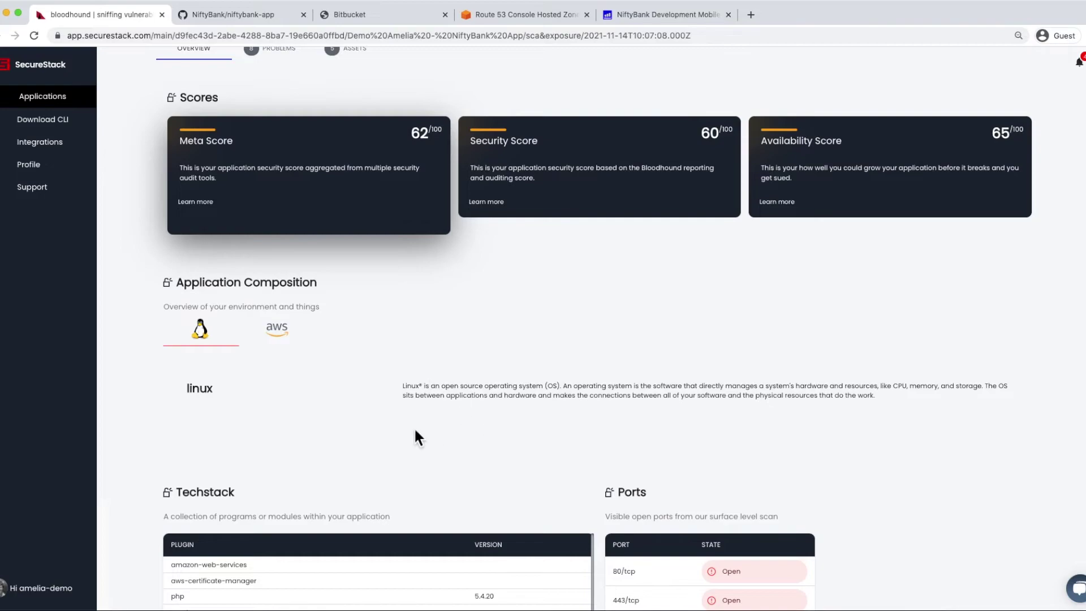
scroll(283, 428, "down", 5)
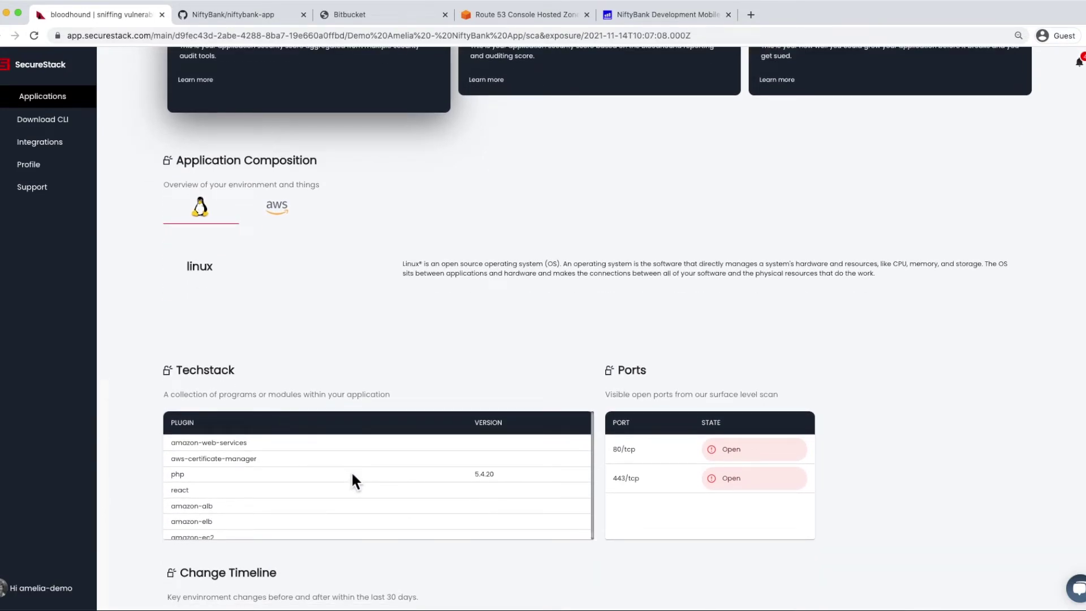
scroll(354, 481, "down", 1)
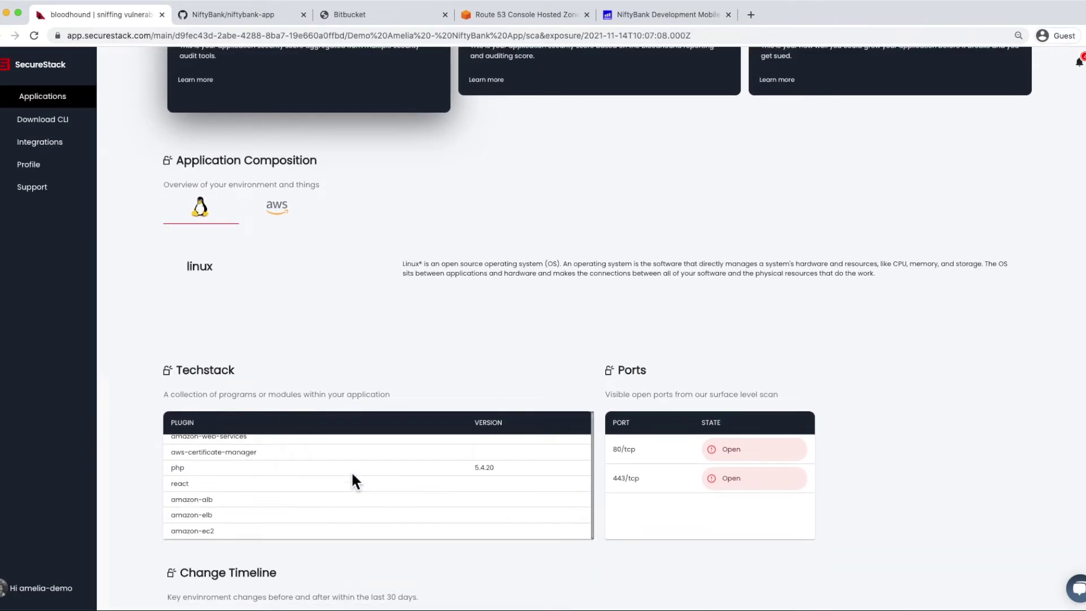
scroll(353, 474, "up", 1)
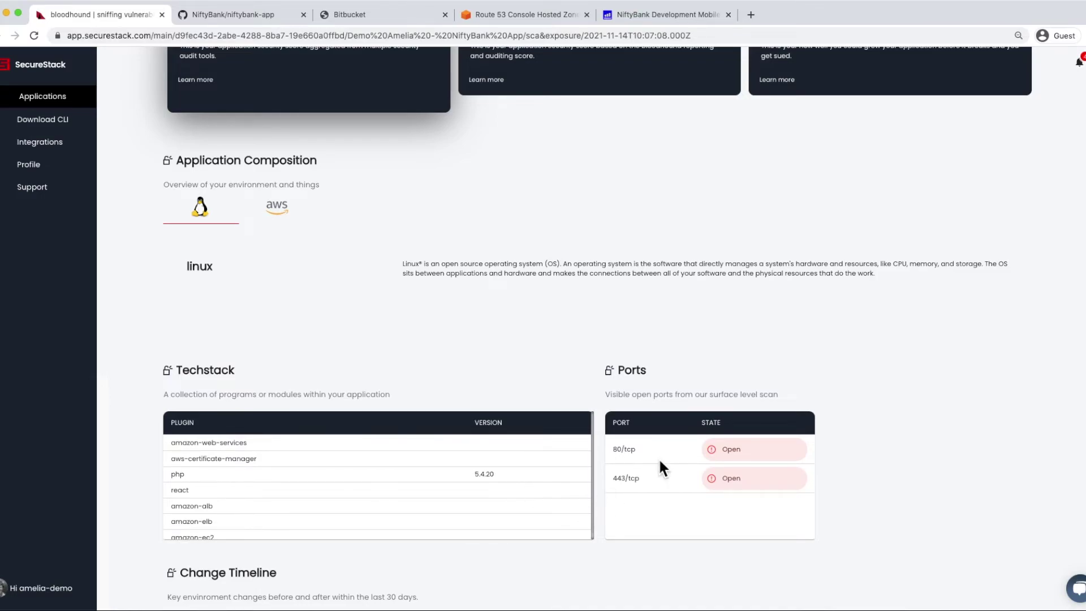
scroll(649, 478, "down", 3)
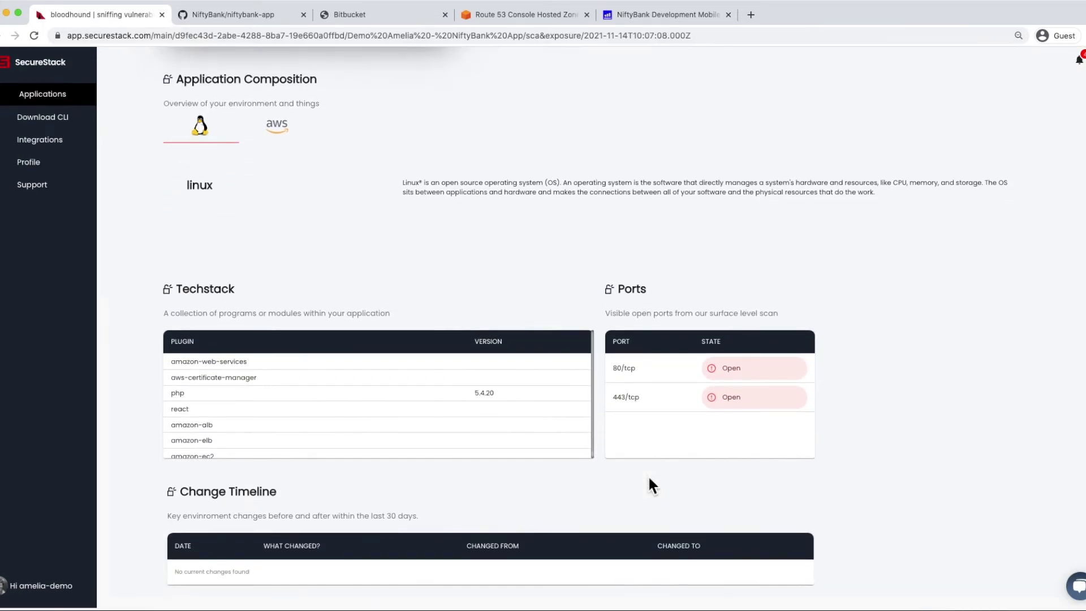
scroll(649, 478, "up", 5)
scroll(649, 477, "down", 4)
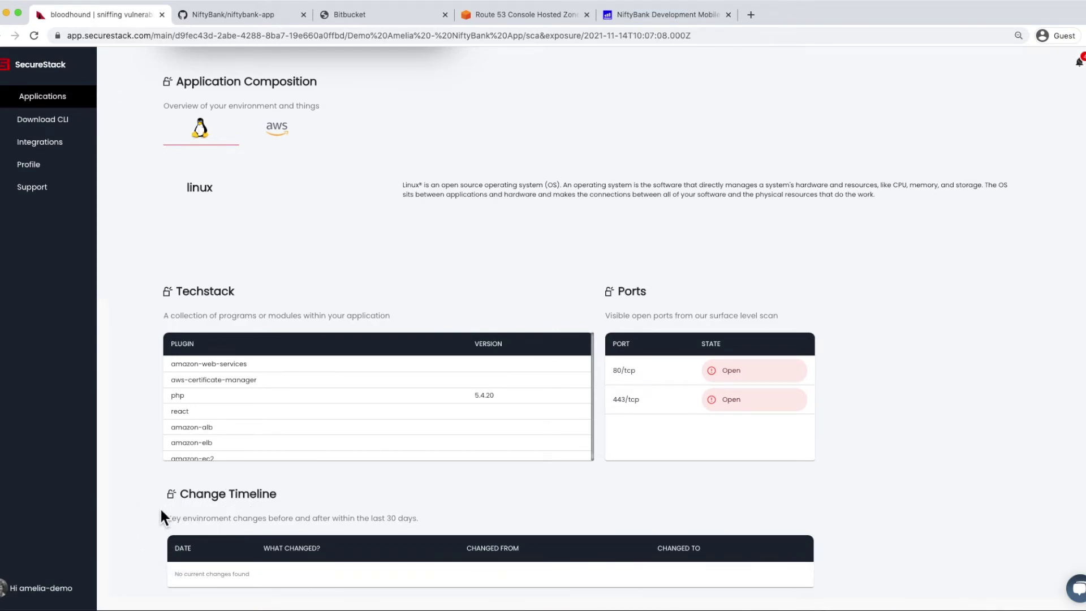
scroll(194, 574, "up", 10)
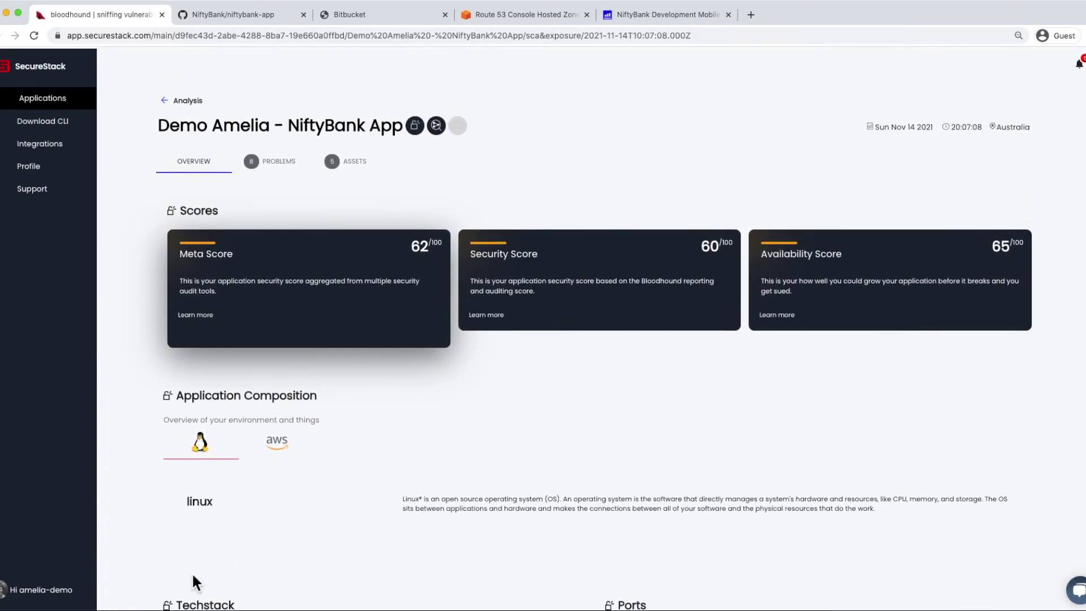
Step: View the analysis's problems, switch to its subdomain assets, and highlight staging.niftybank.org
left_click(256, 161)
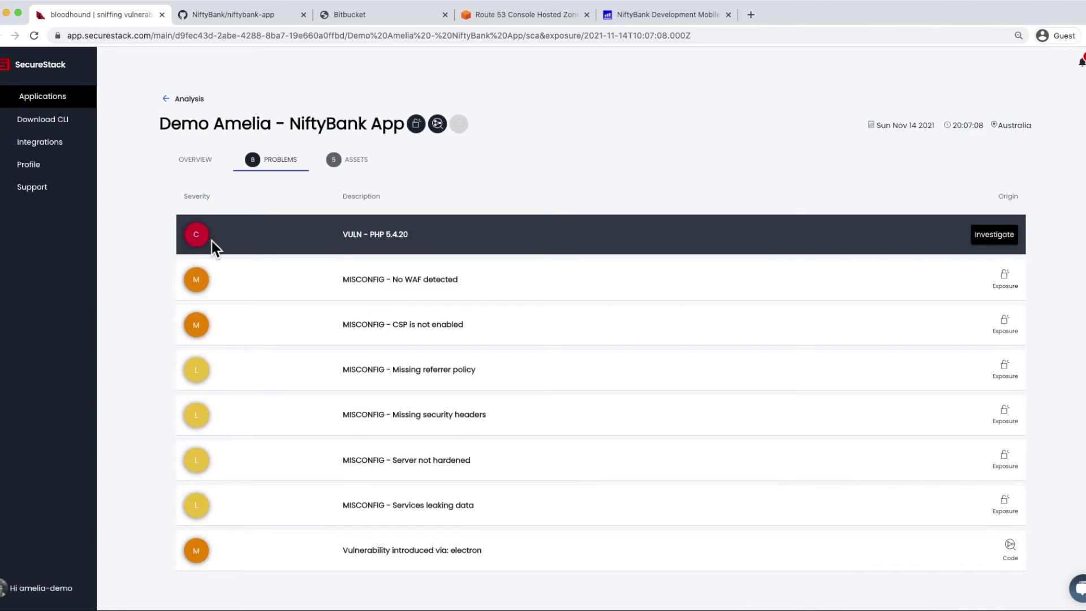
left_click(356, 163)
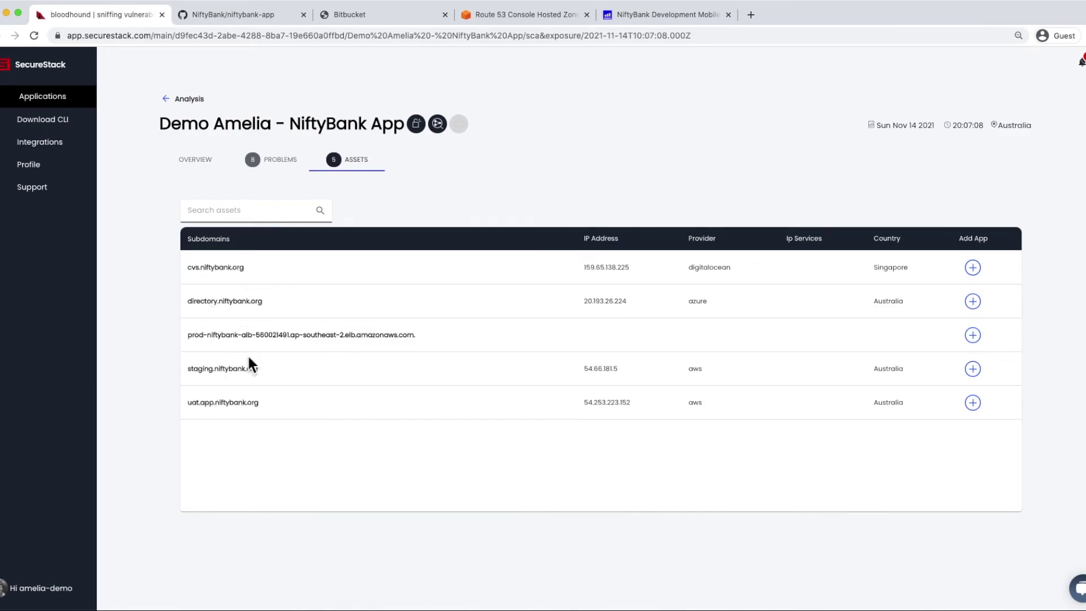
left_click_drag(190, 370, 264, 375)
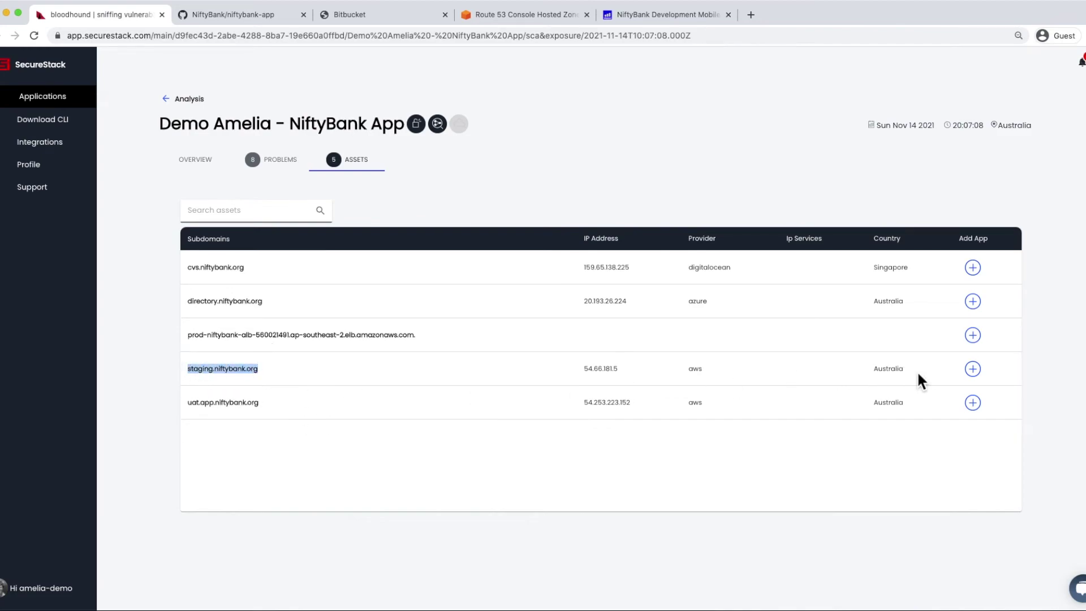